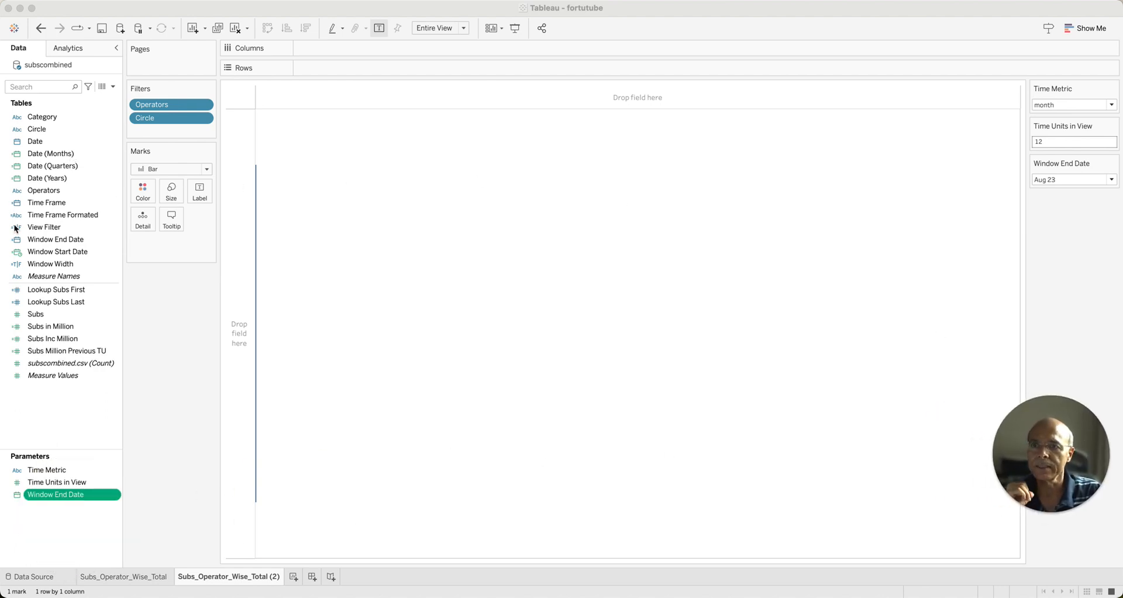
Step: Switch to Excel to look over the subscombined source data, and return to the Tableau worksheet
drag(0, 79, 515, 53)
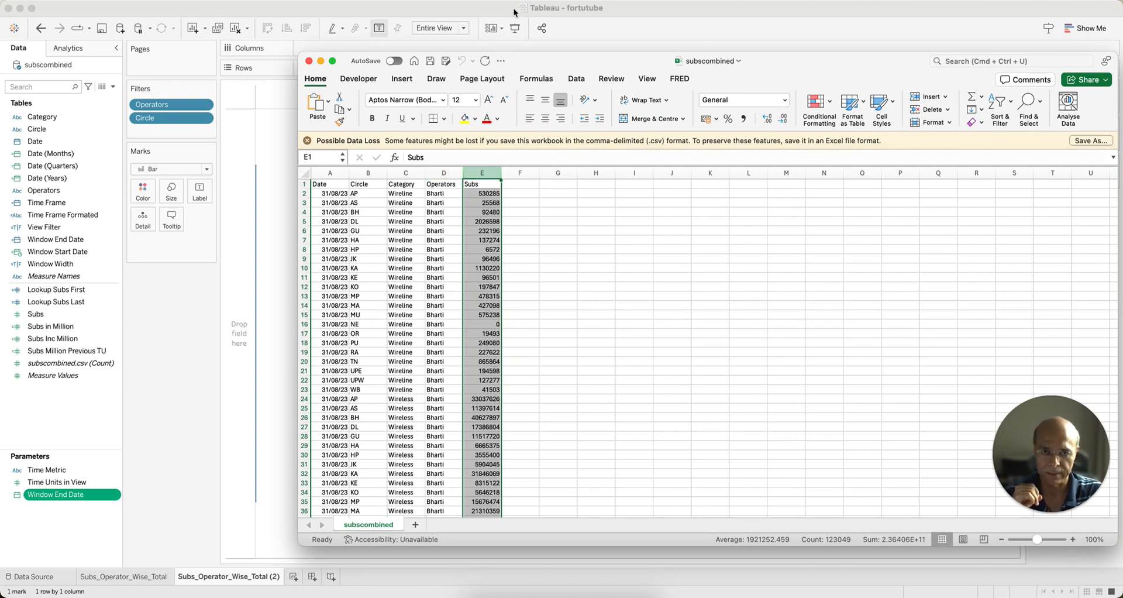
drag(551, 61, 0, 90)
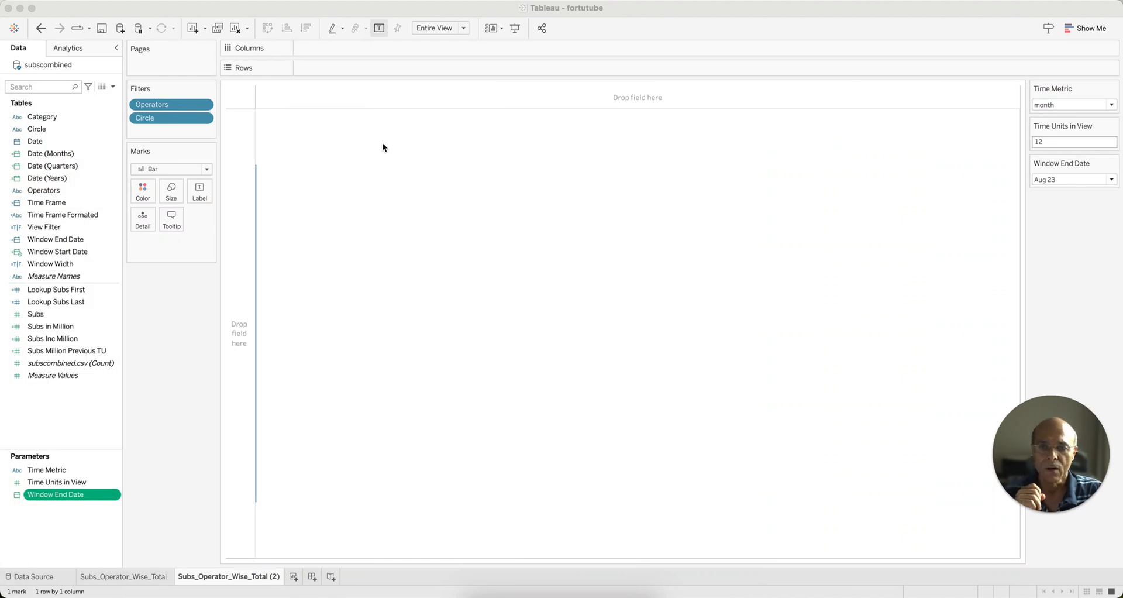
Step: Examine the choices of the Time Metric parameter and the parameters defined in the workbook
click(1077, 105)
click(1079, 107)
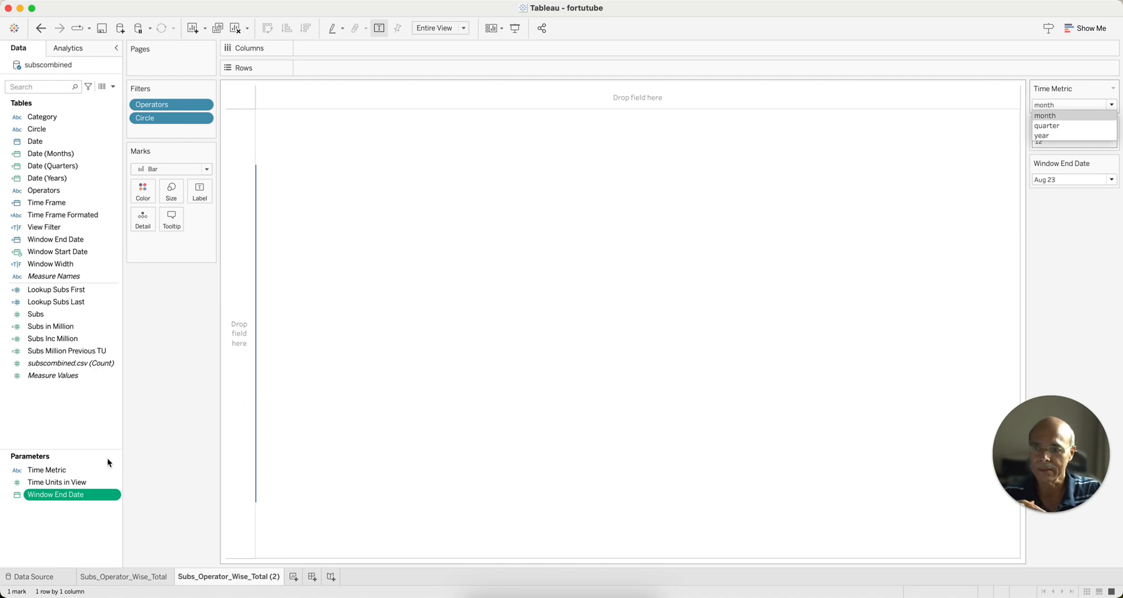
click(45, 471)
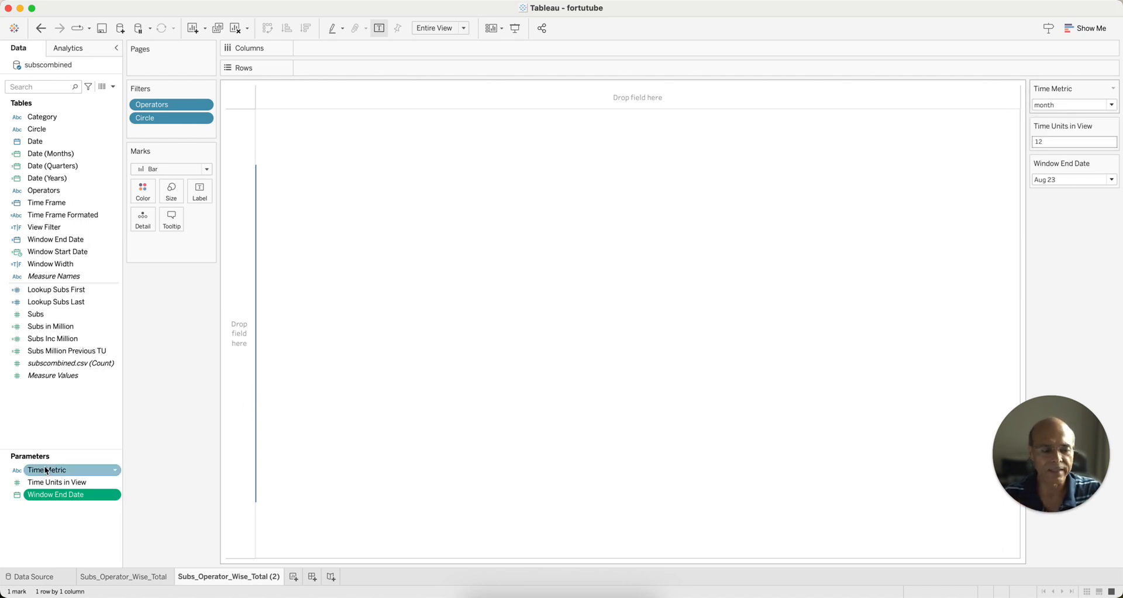
click(156, 451)
click(85, 482)
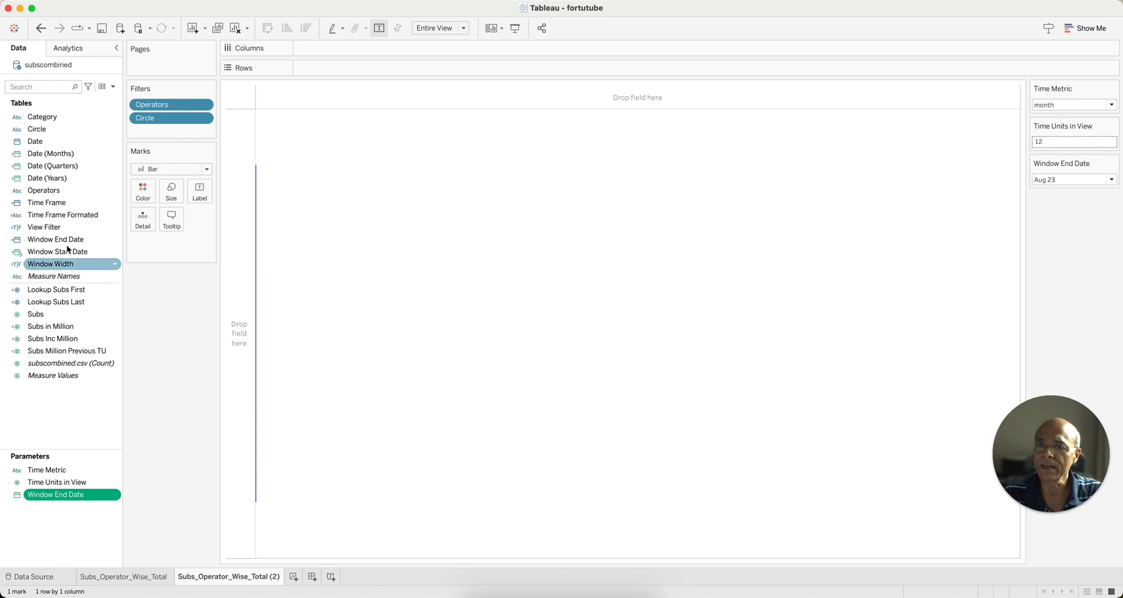
Step: Open the Time Frame calculated field, review its Case formula and close it without editing
right_click(59, 204)
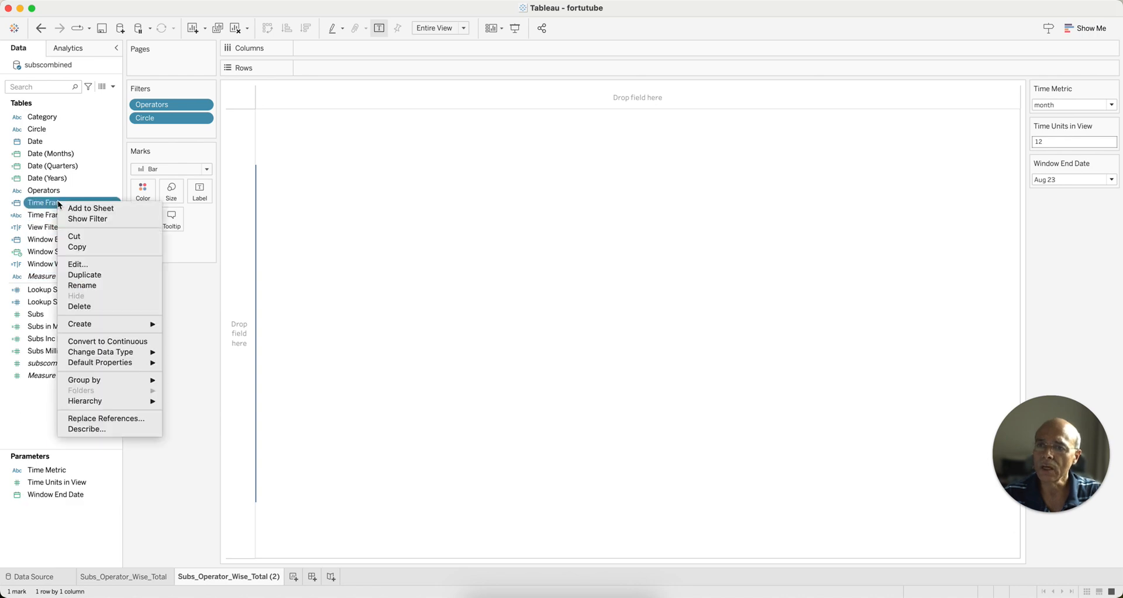
click(105, 265)
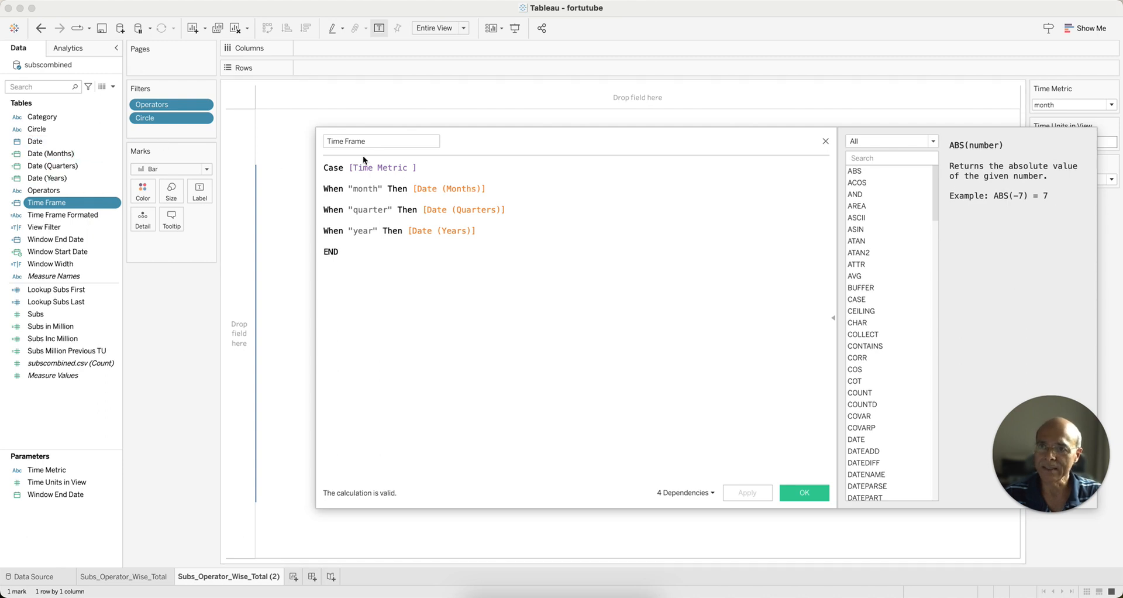
click(825, 140)
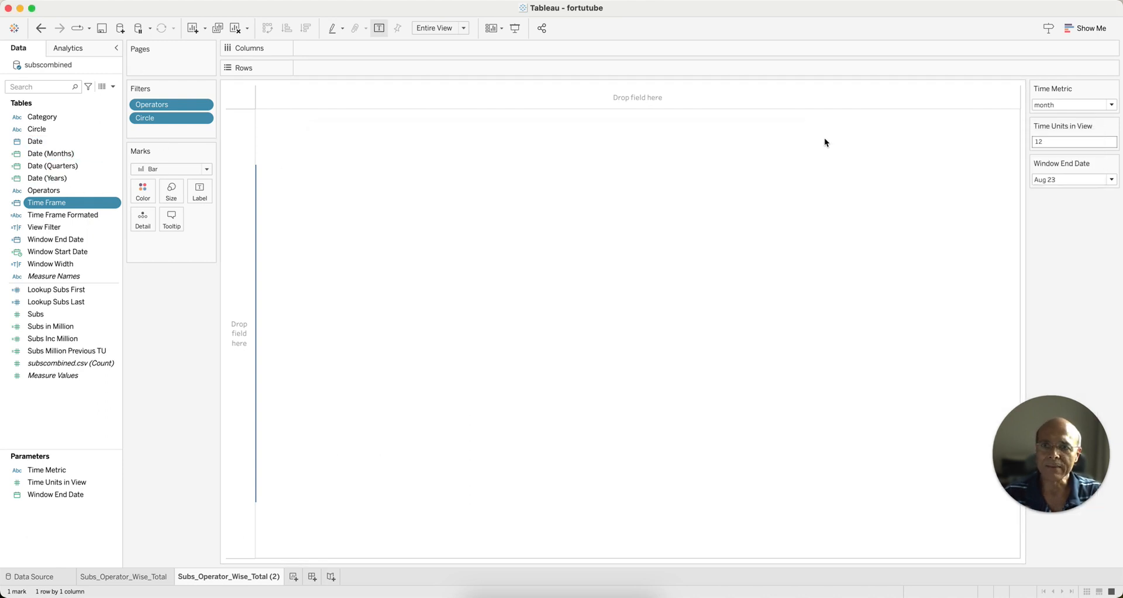
Step: Open the custom date dialog for the Date field, review the available detail levels and close it without creating a field
click(116, 143)
mouse_move(168, 213)
click(237, 256)
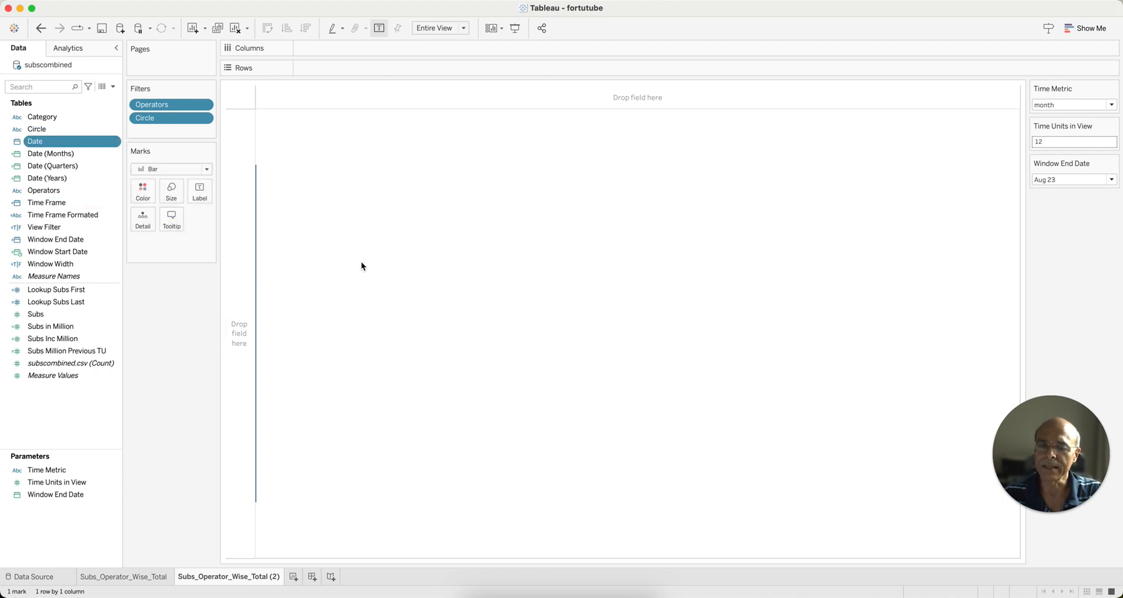
click(575, 294)
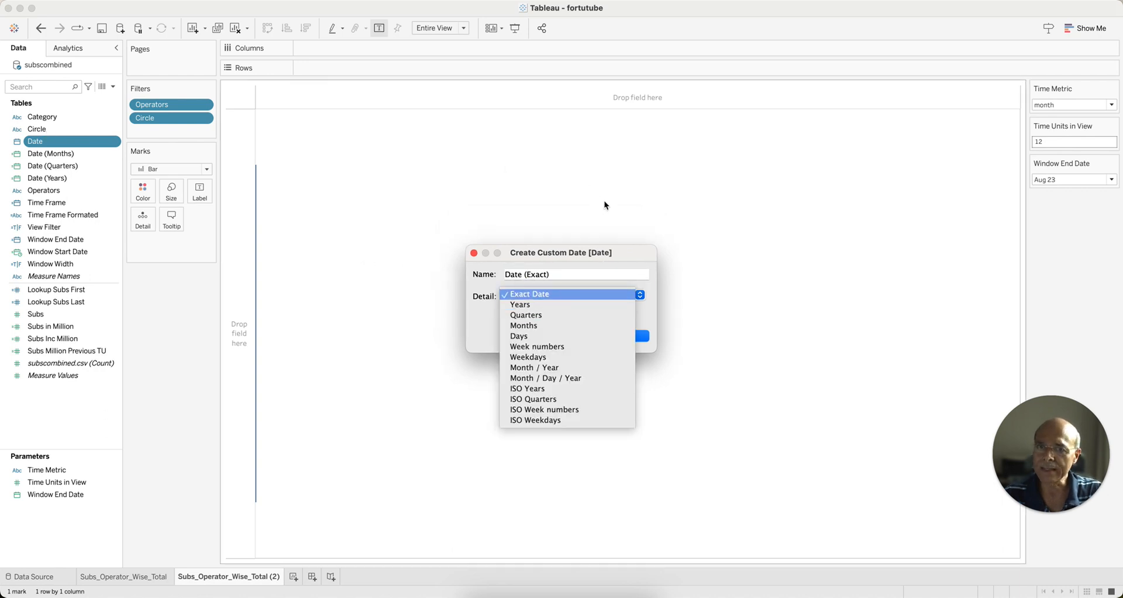
click(475, 253)
click(474, 254)
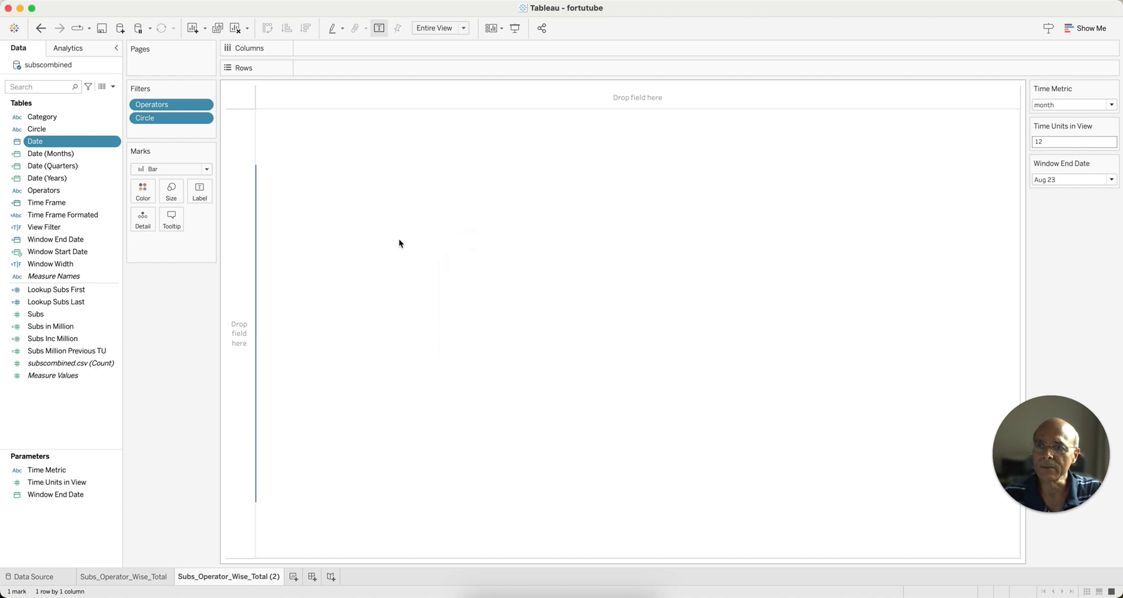
Step: Reopen the Time Frame formula to check how month, quarter and year map to the custom date fields
right_click(46, 202)
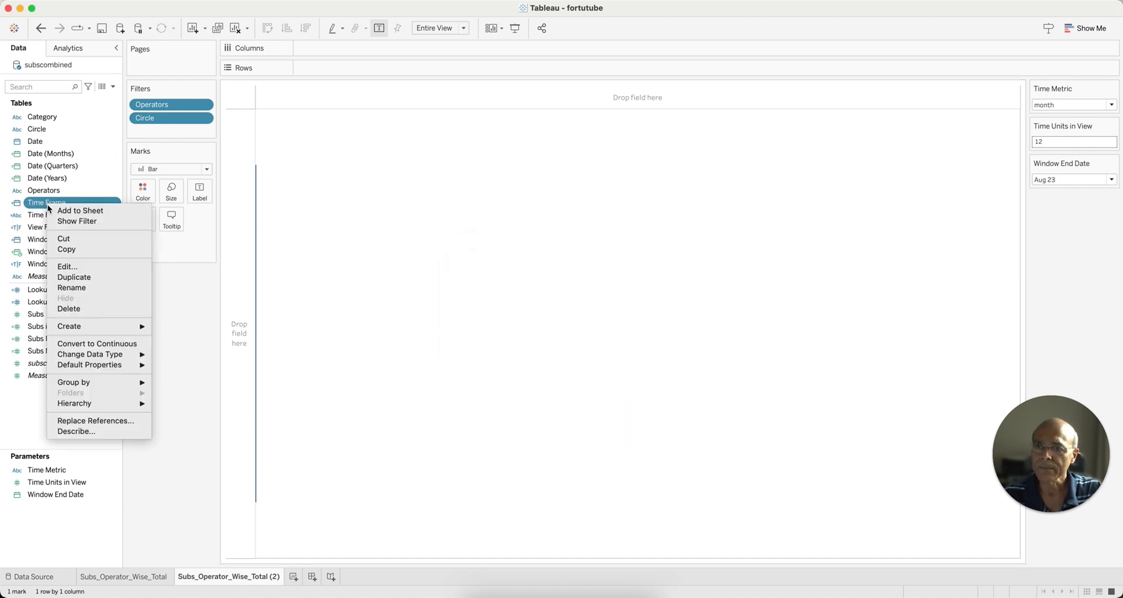
click(82, 267)
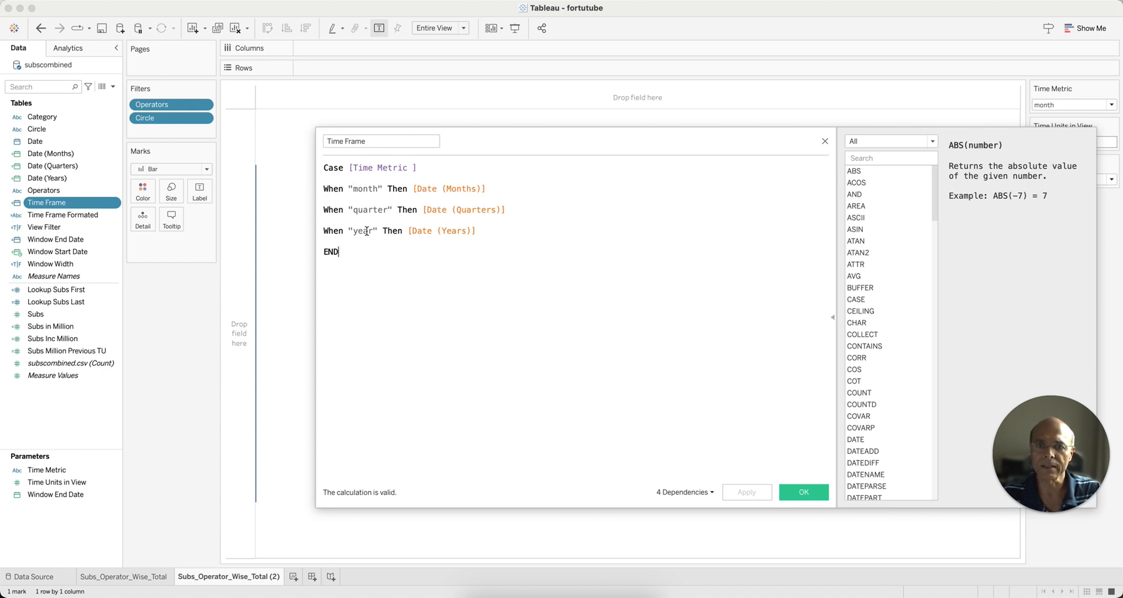
click(824, 143)
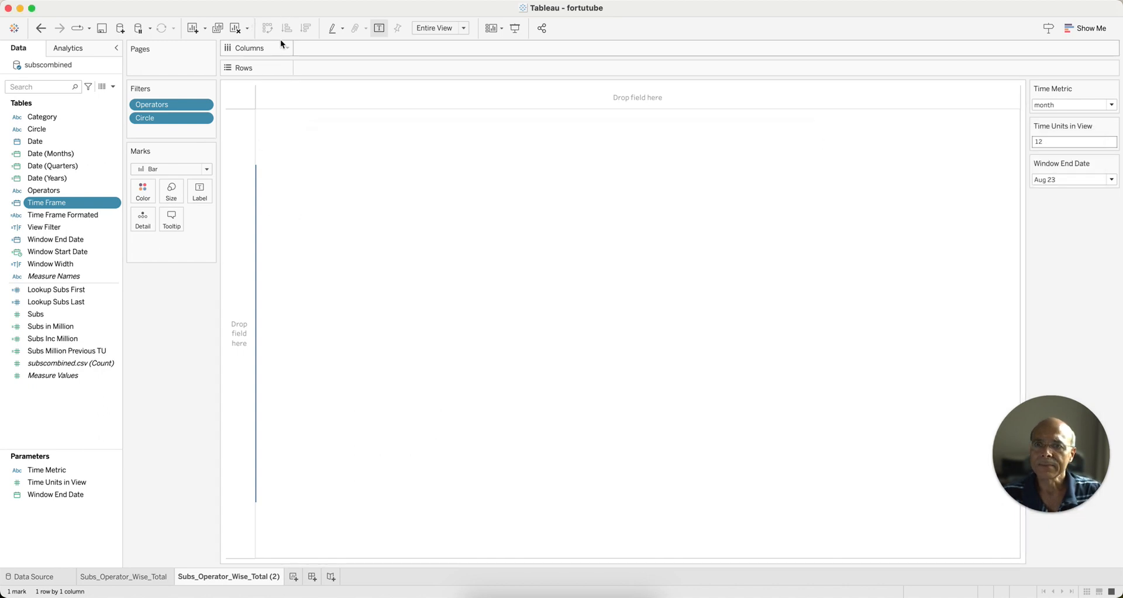
Step: Place Time Frame on Columns as a discrete exact date
drag(33, 209, 315, 51)
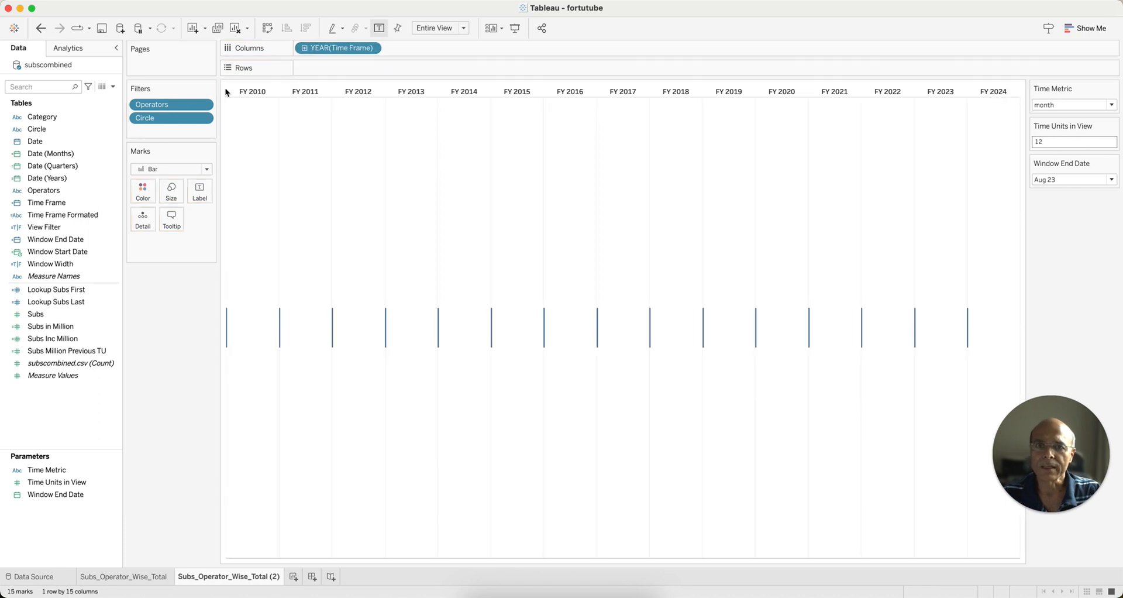
click(373, 48)
mouse_move(333, 369)
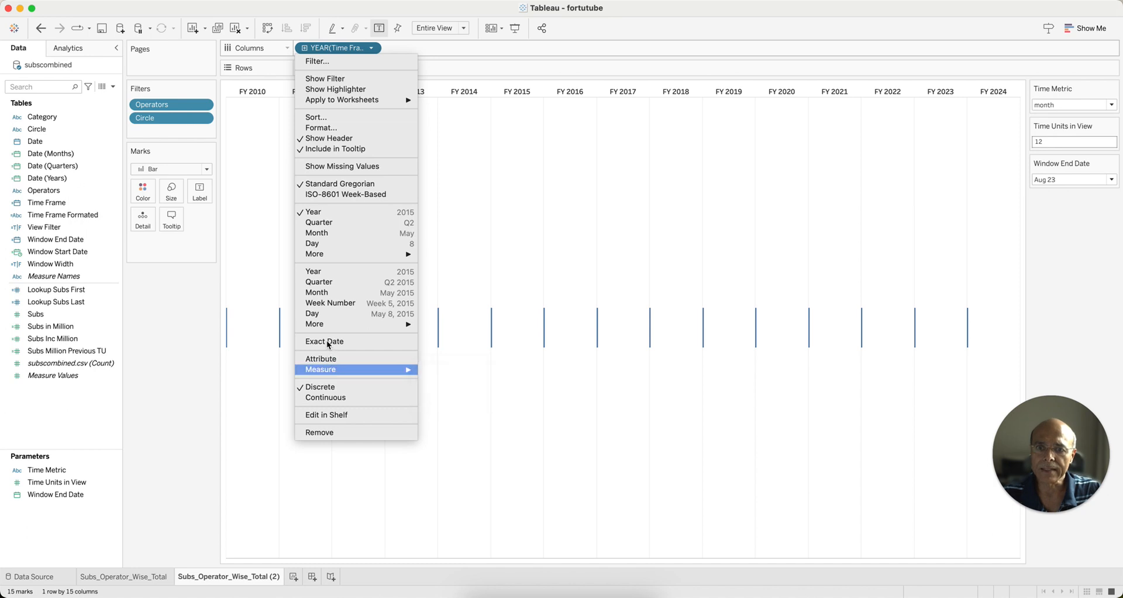
click(327, 340)
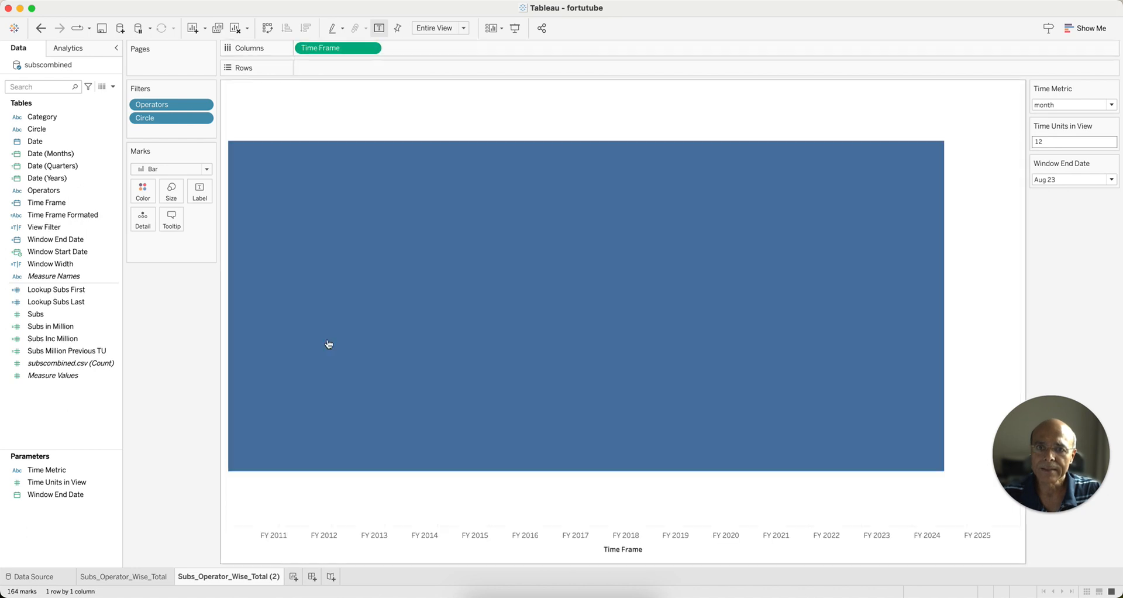
right_click(331, 50)
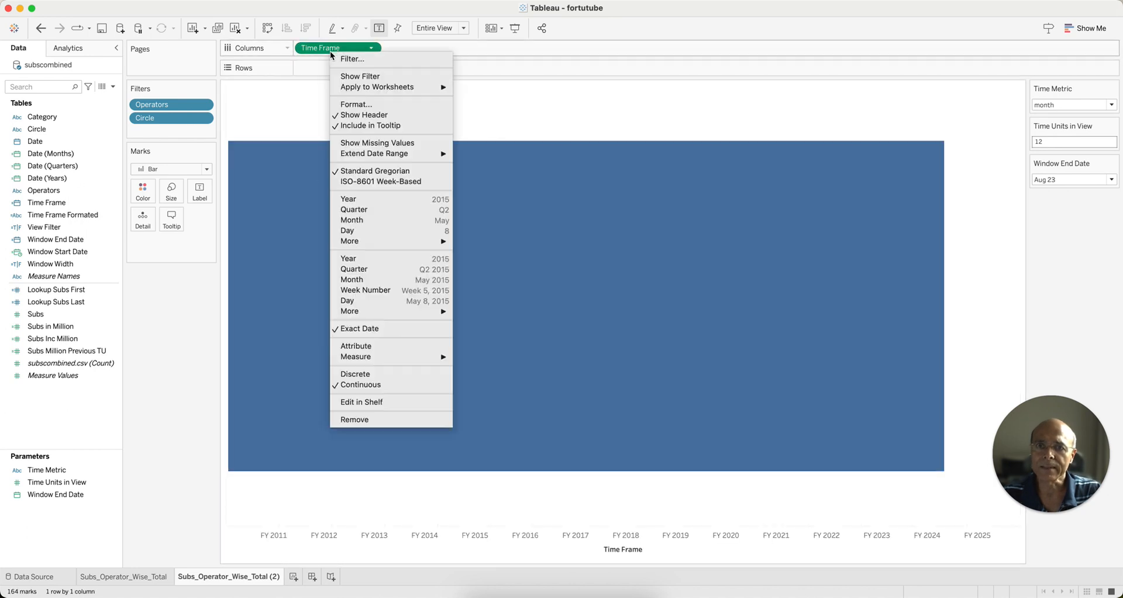
click(357, 374)
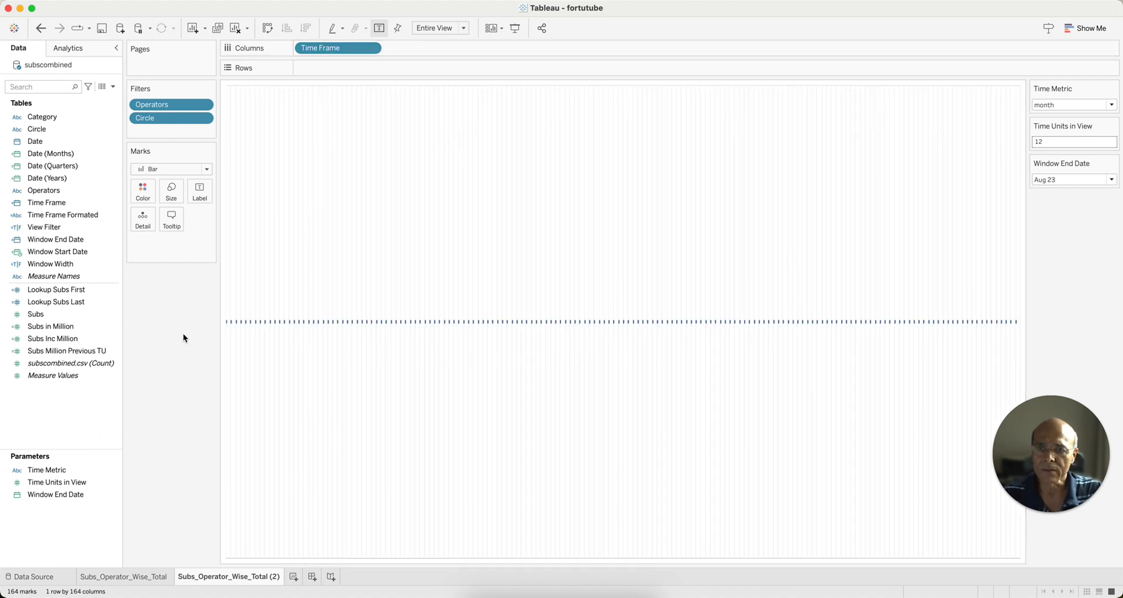
Step: Place the Subs in Million measure on Rows
click(70, 312)
click(60, 325)
drag(54, 325, 309, 67)
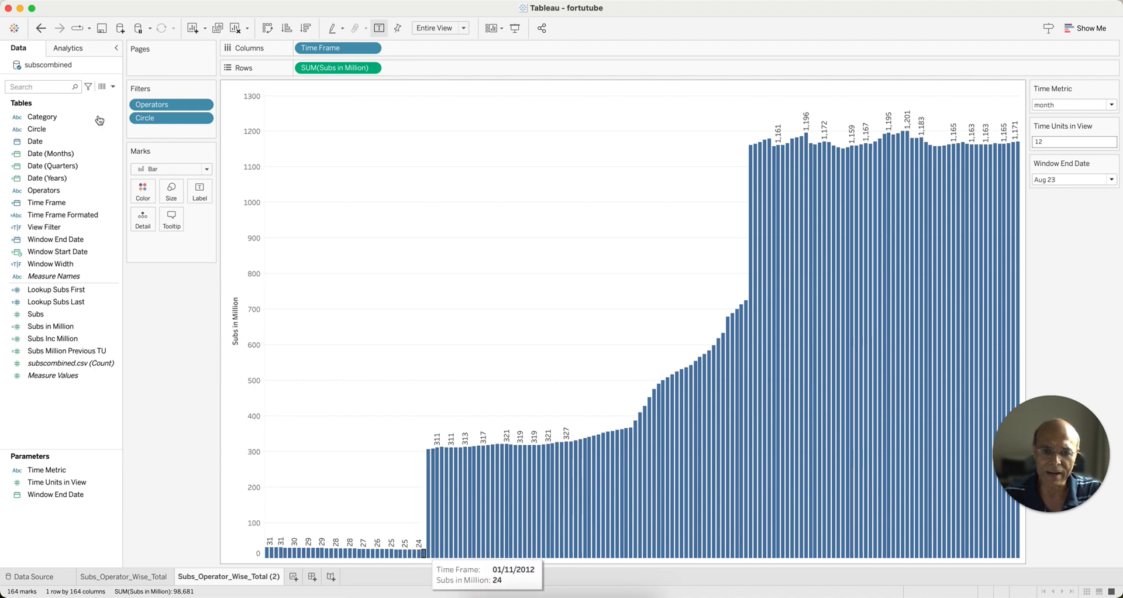
Step: Filter the view by the year of Date, excluding 2010, 2011, 2012, 2013 and 2014
drag(34, 148, 183, 134)
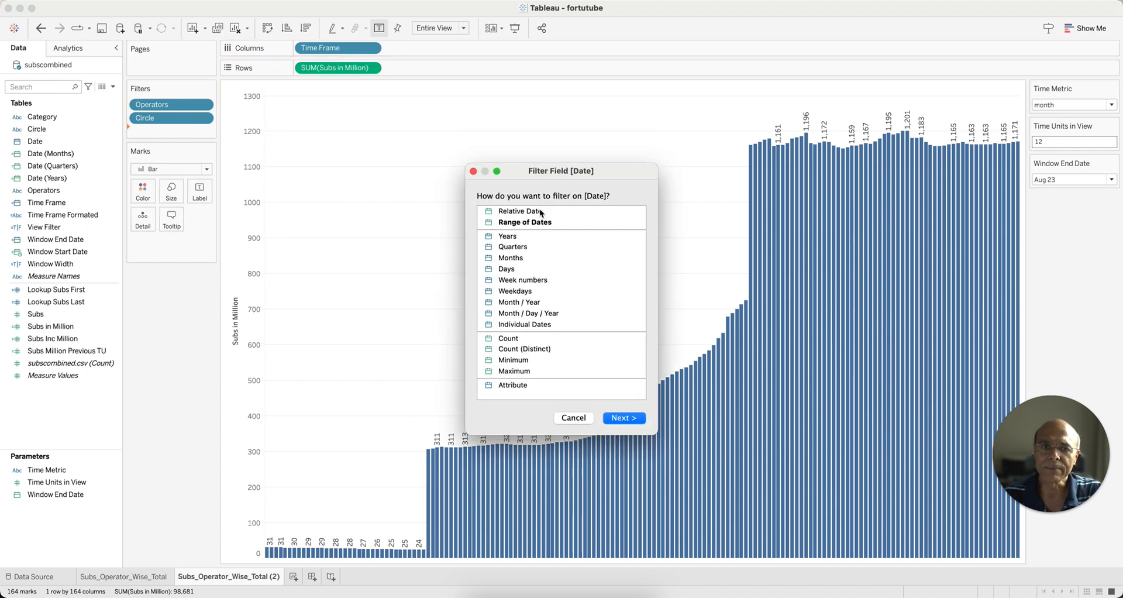
double_click(510, 236)
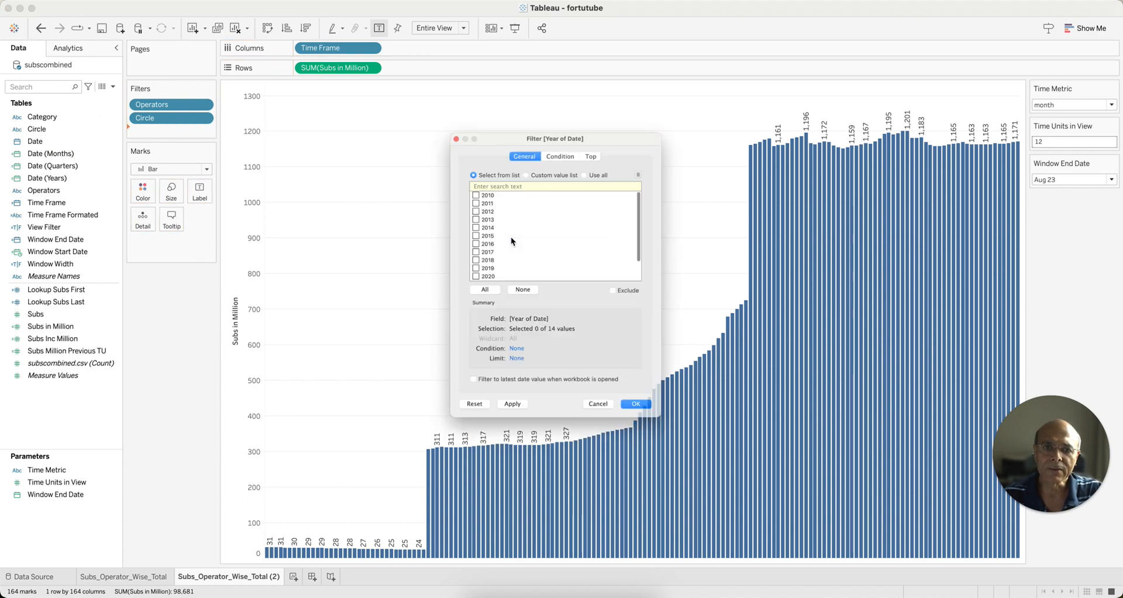
click(636, 317)
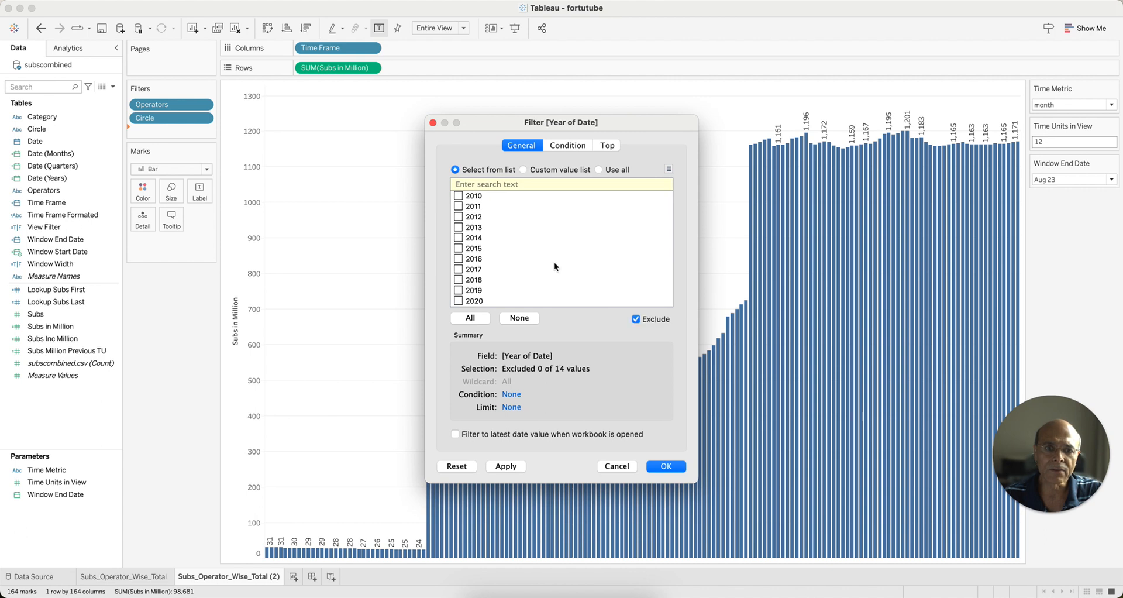
click(459, 227)
click(459, 237)
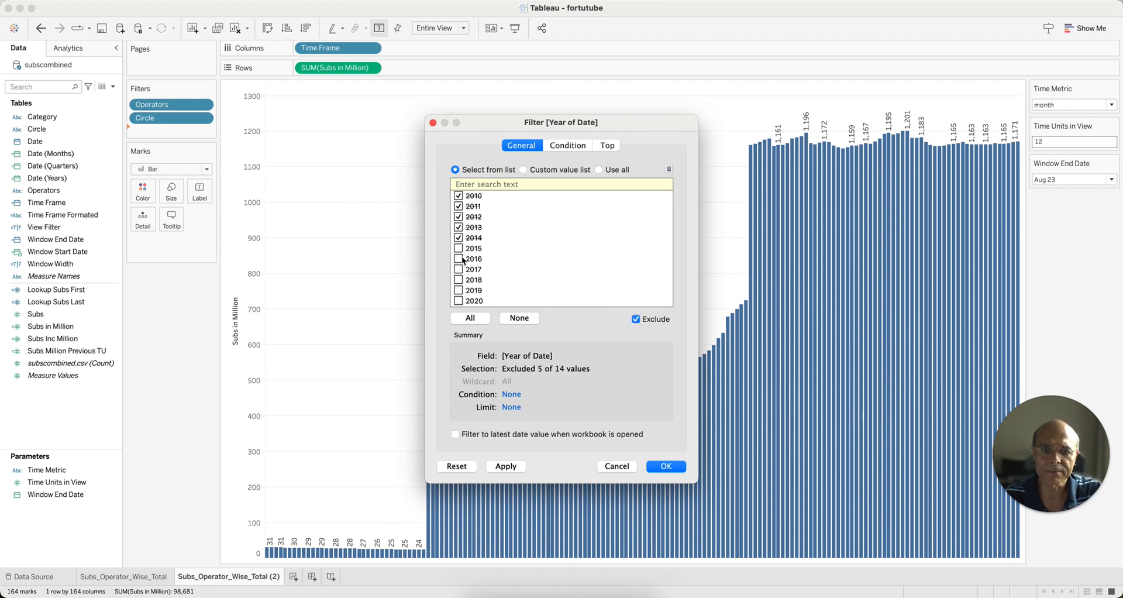
click(665, 465)
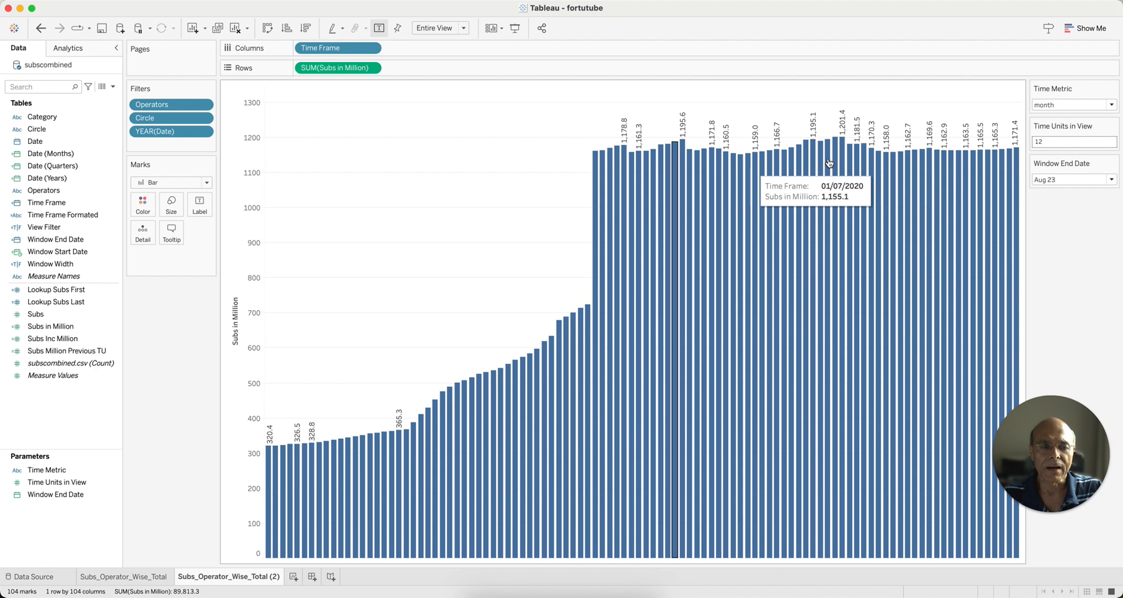
Step: Compare the chart with the Time Metric parameter set to quarter and to year, and return it to month
click(1086, 104)
click(1065, 125)
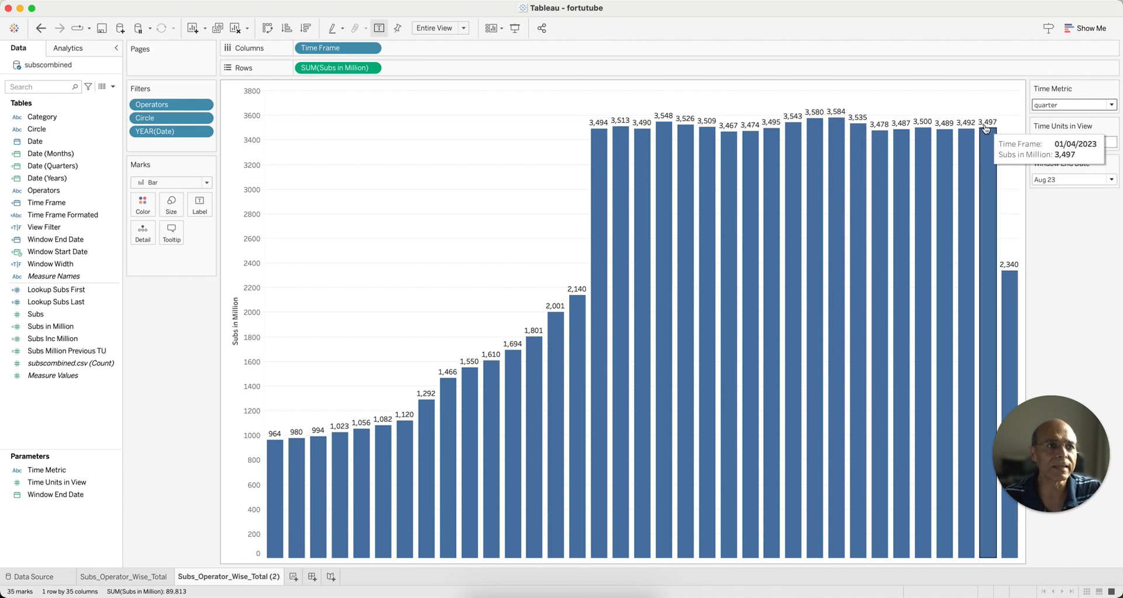
click(1110, 105)
click(1060, 136)
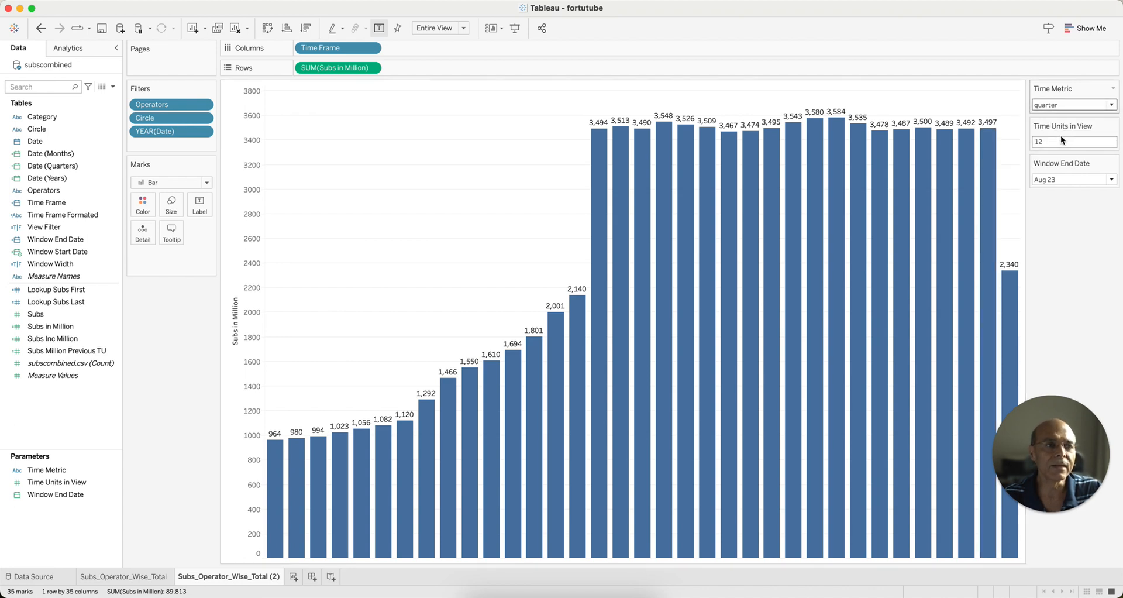
mouse_move(915, 134)
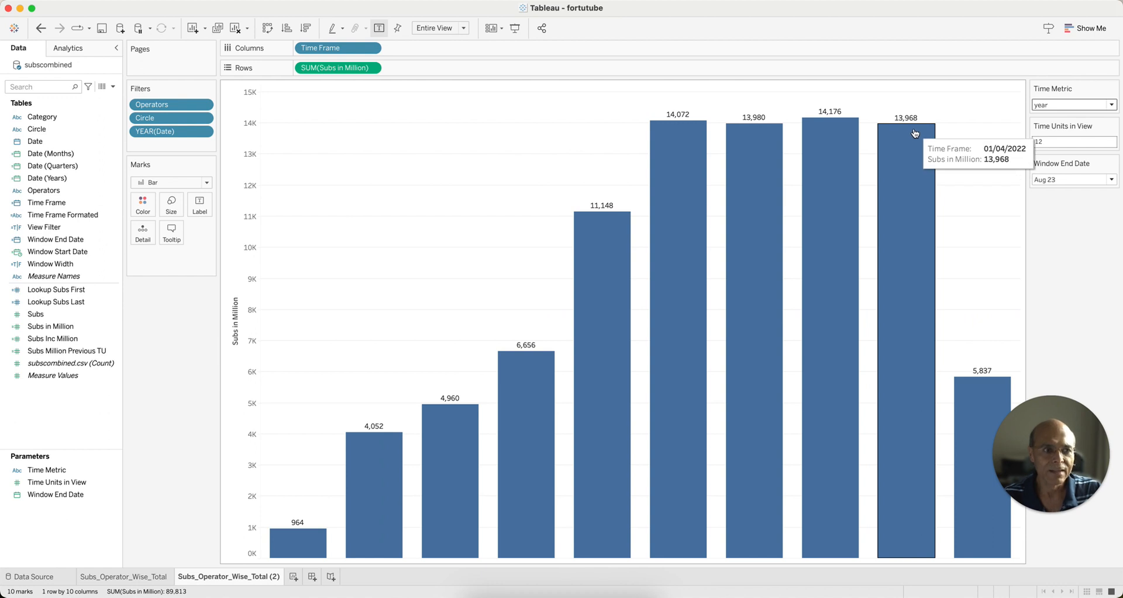
click(1054, 105)
click(1048, 116)
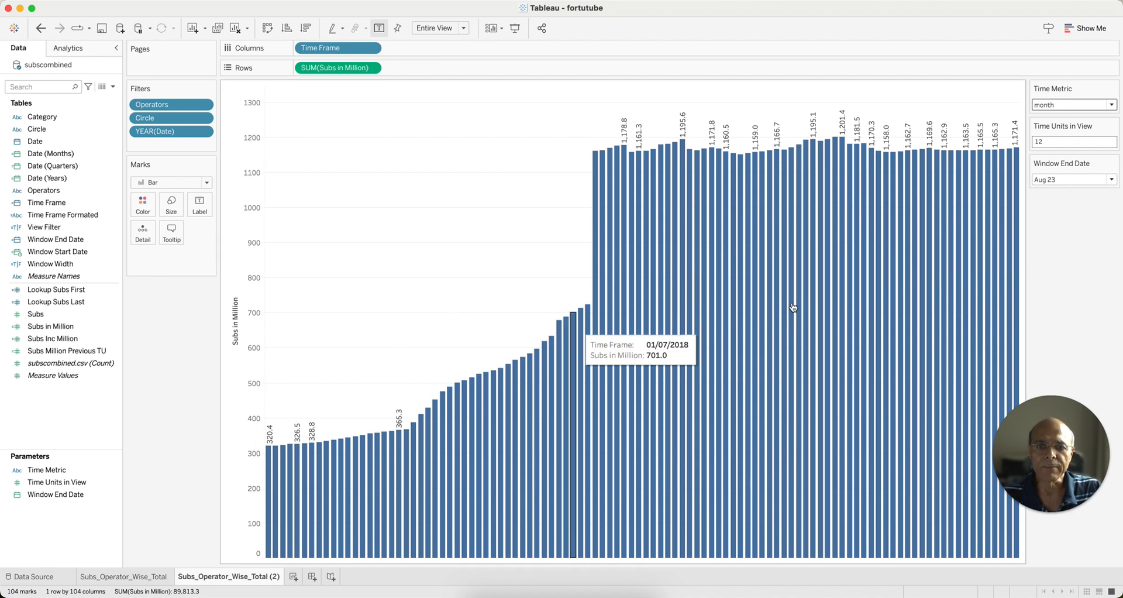
Step: Filter the view by the Window Width field, keeping only True
click(97, 155)
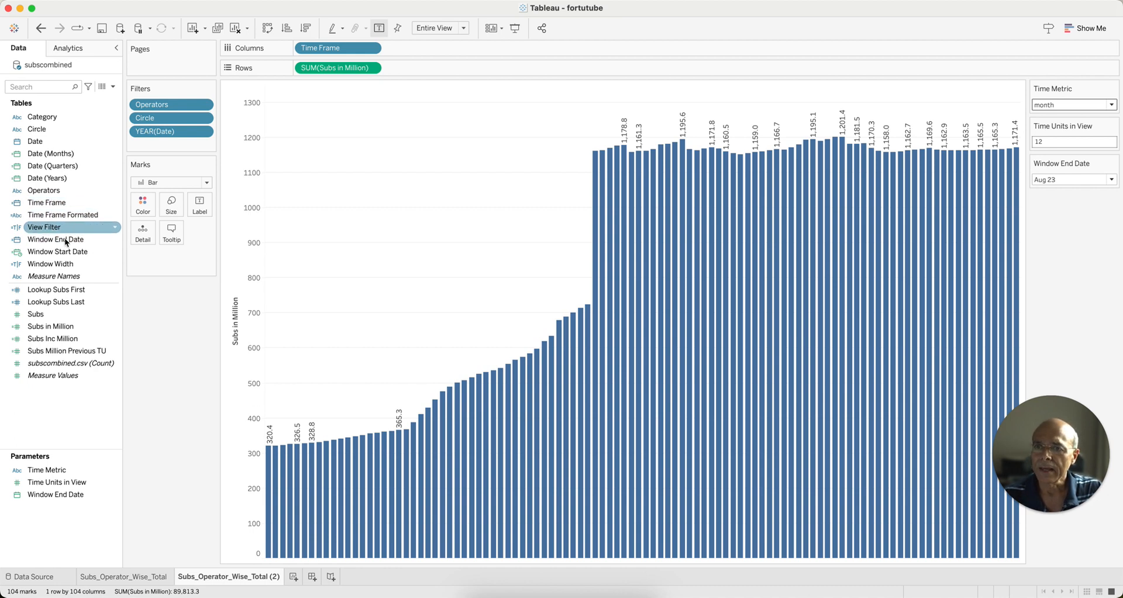
drag(53, 264, 153, 145)
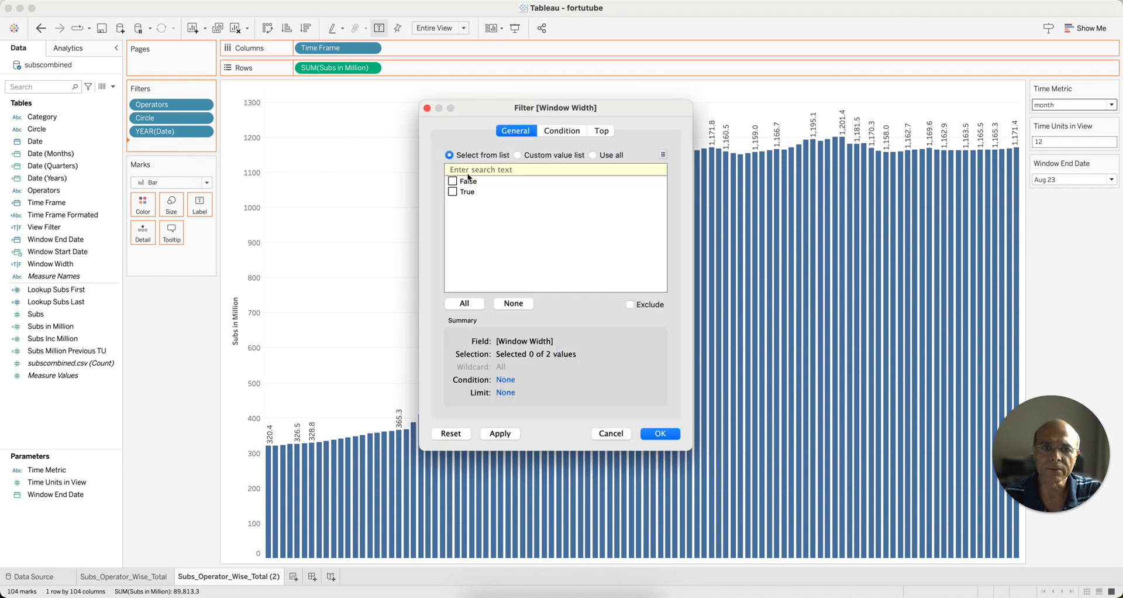
click(457, 215)
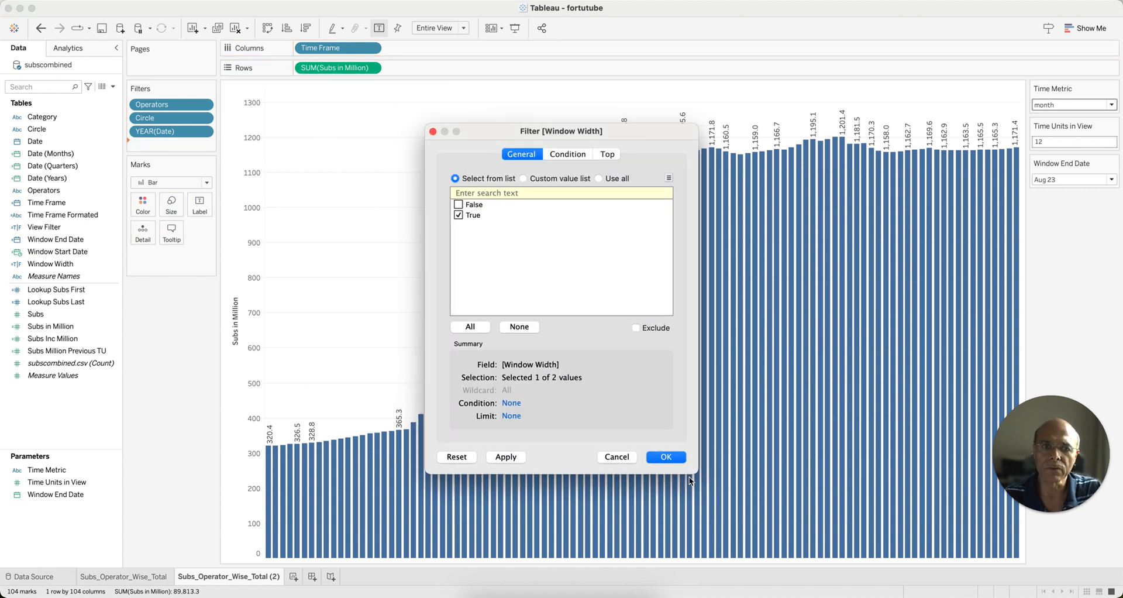
click(664, 458)
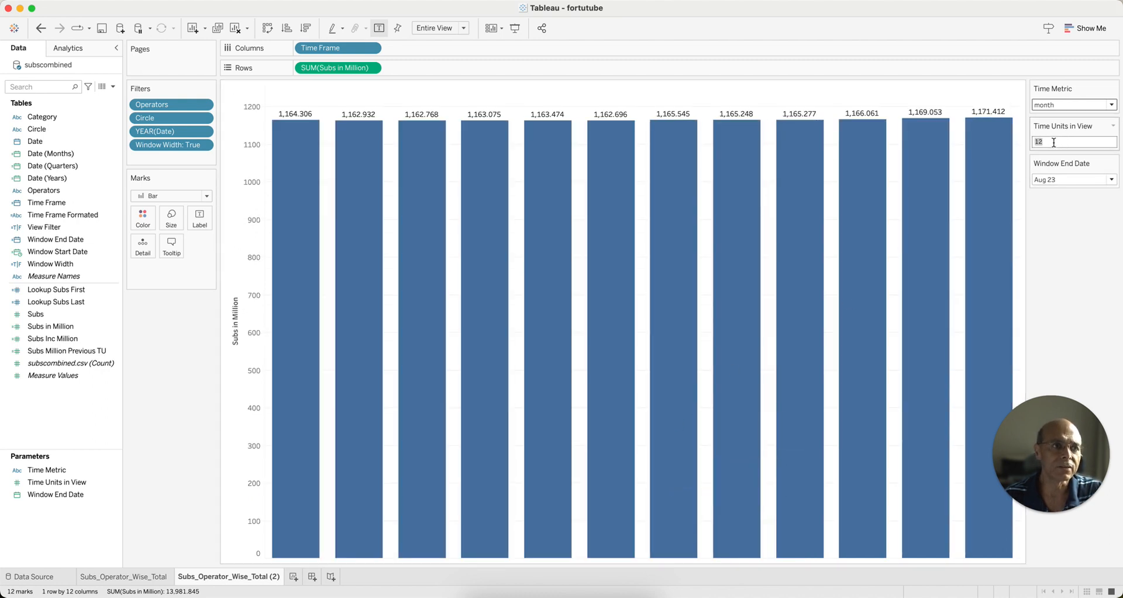
Step: Try 13 and 14 as the Time Units in View, and set the parameter back to 12
text(1)
key(Return)
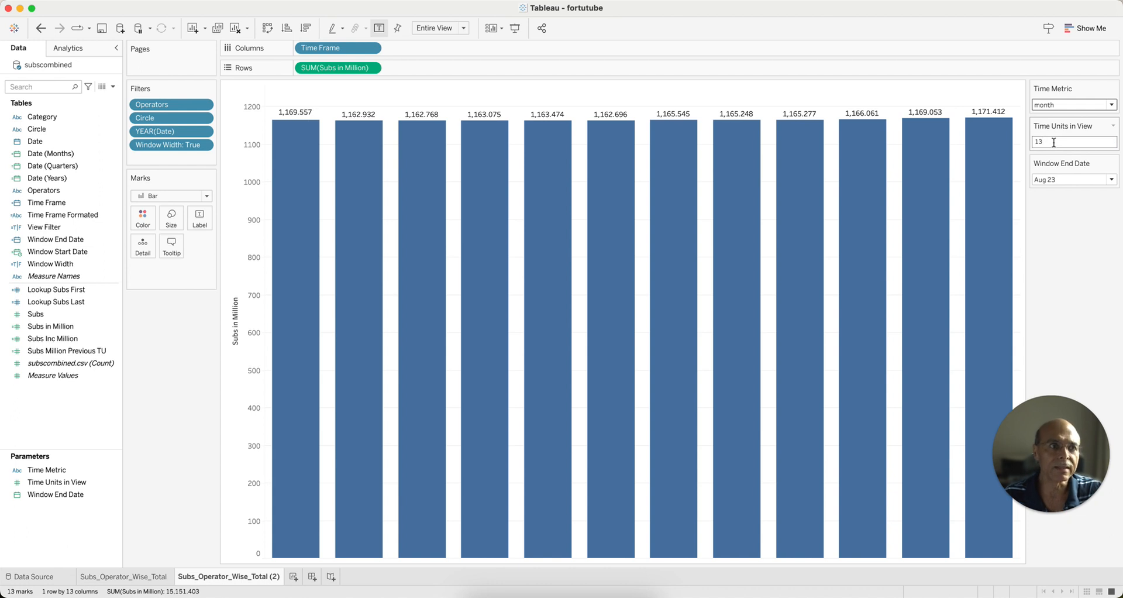
text(14)
key(Return)
text(12)
key(Return)
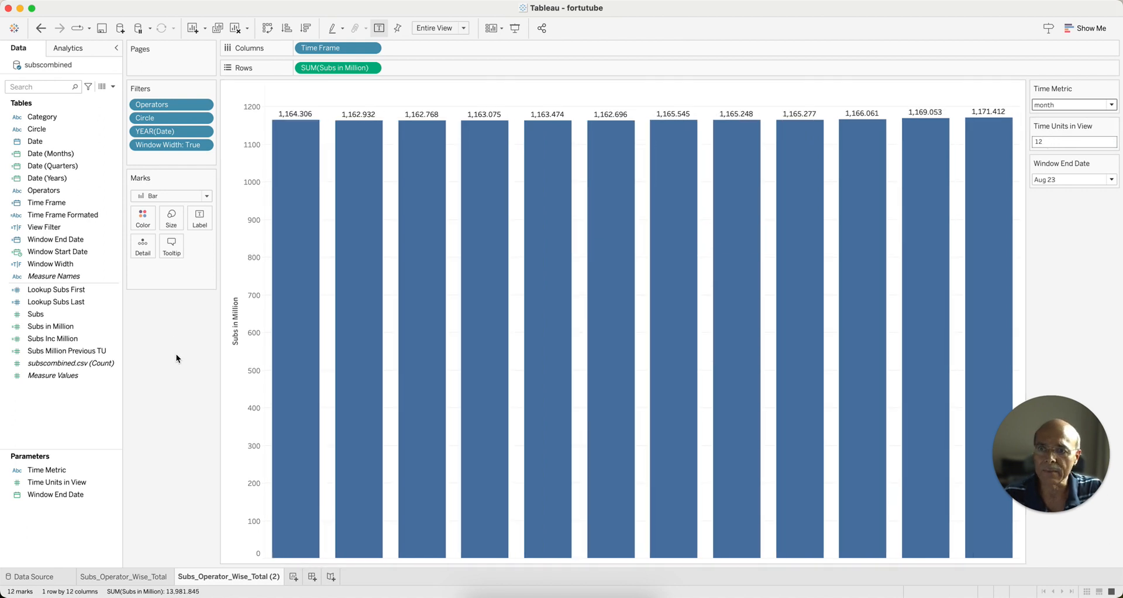
Step: Review the formula of the Window Width calculated field and close it without changes
right_click(61, 266)
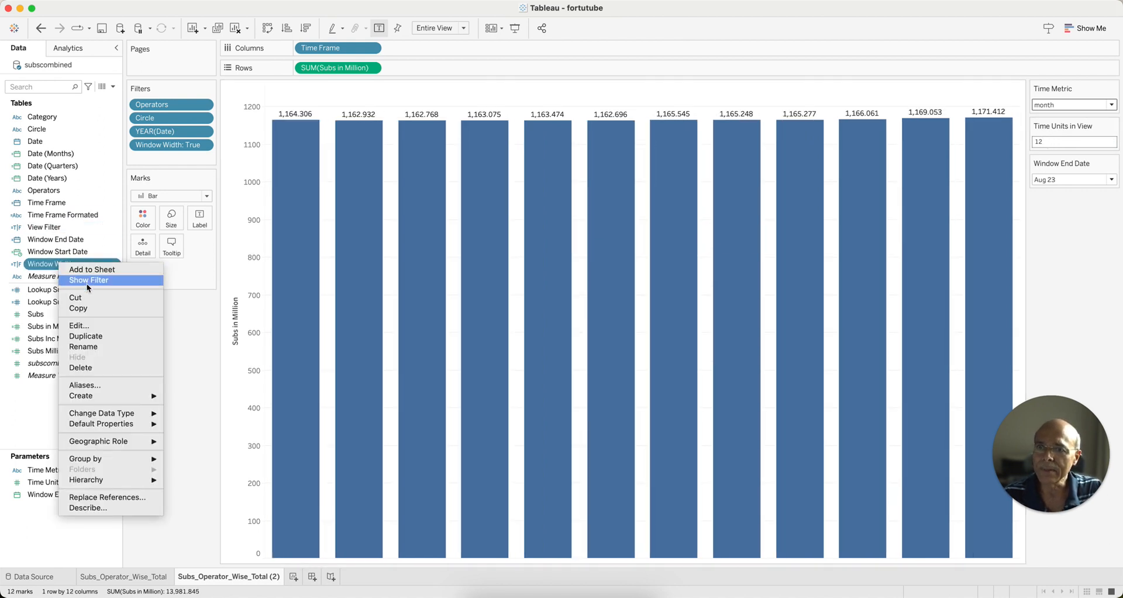
click(88, 326)
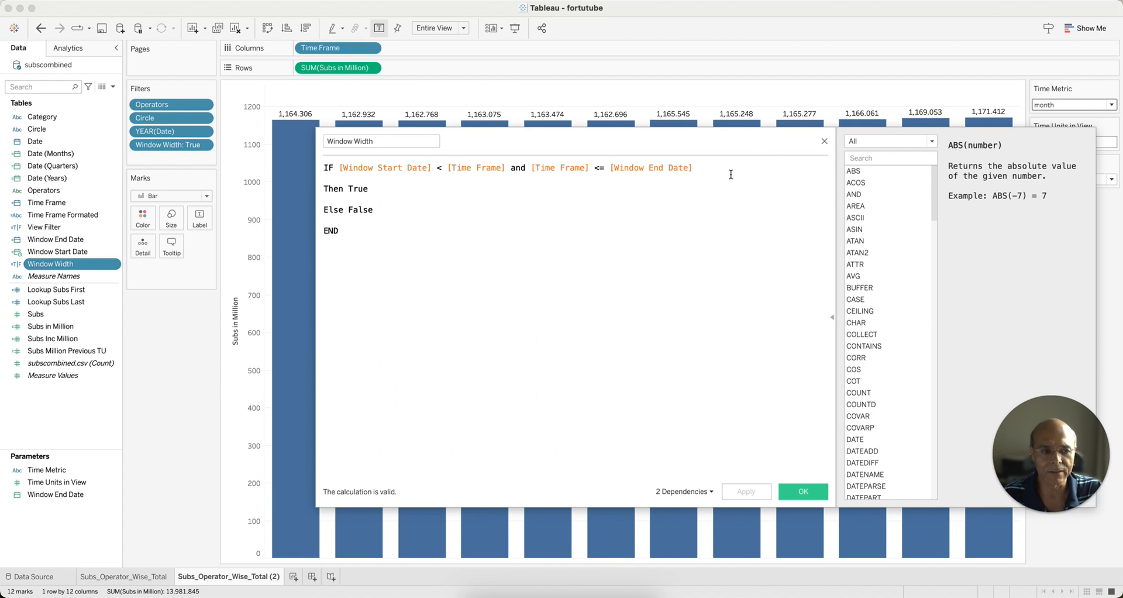
click(824, 142)
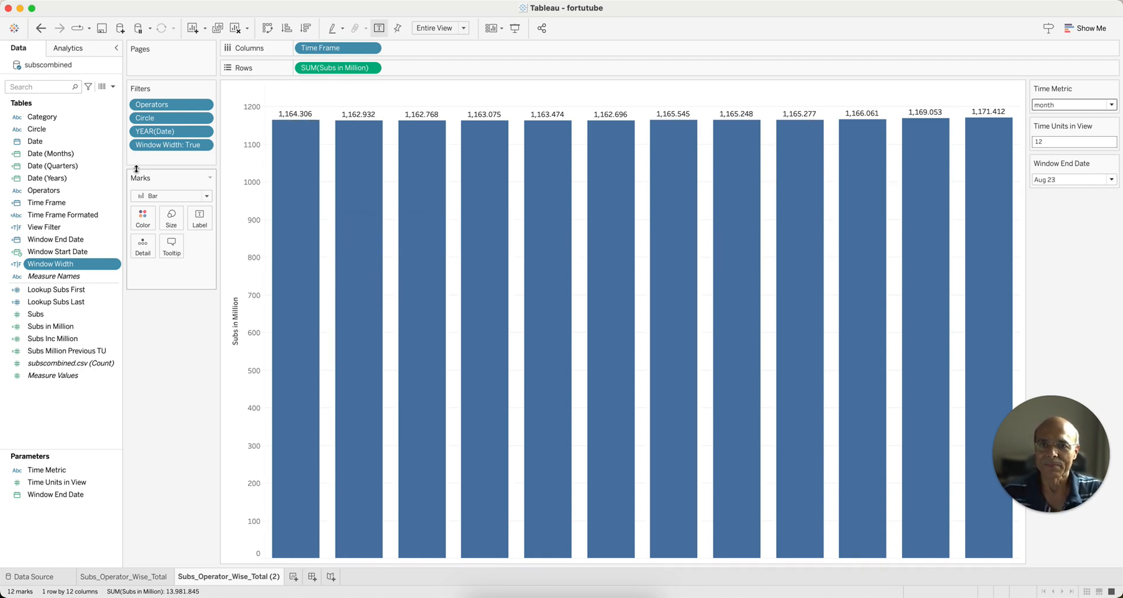
Step: Split the chart into rows by Operators, and give each row an independent Subs in Million axis range that does not include zero
drag(52, 199, 303, 80)
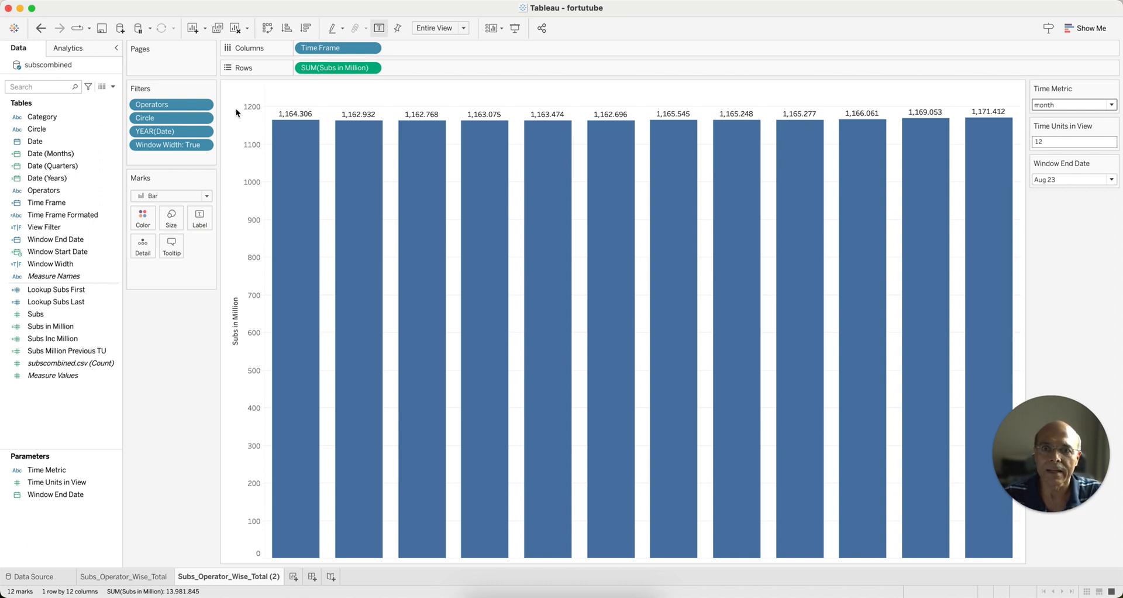
drag(66, 189, 301, 73)
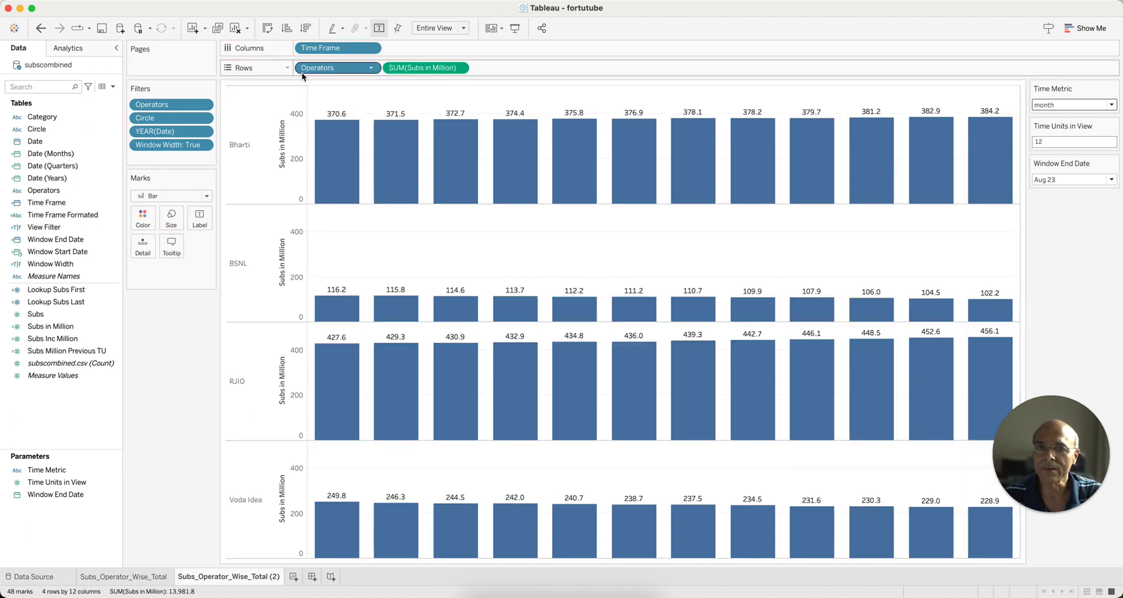
double_click(294, 138)
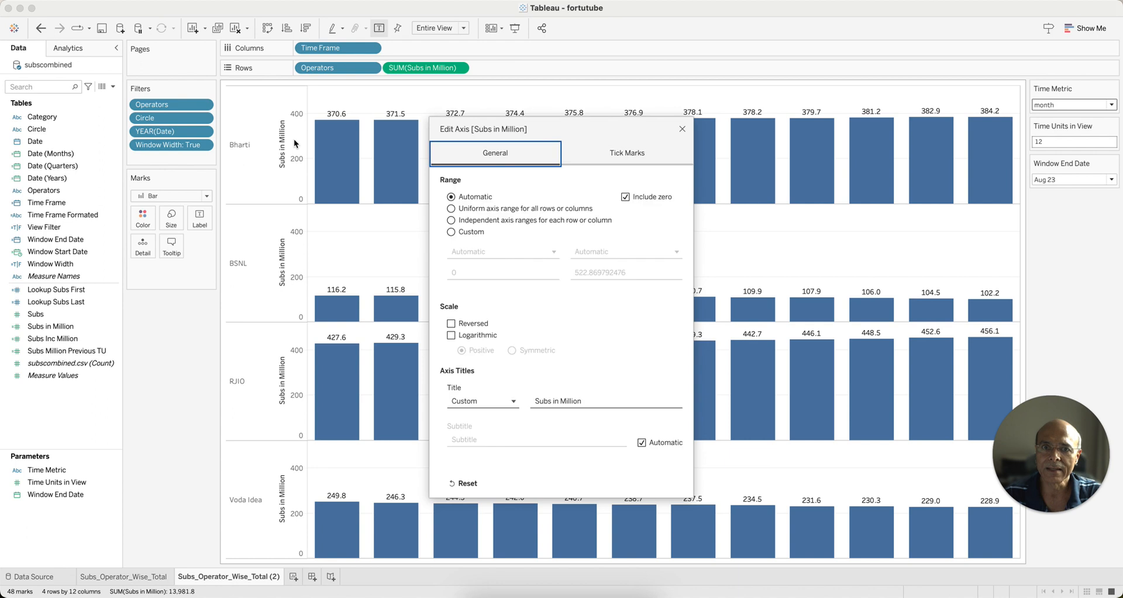
click(451, 221)
click(625, 197)
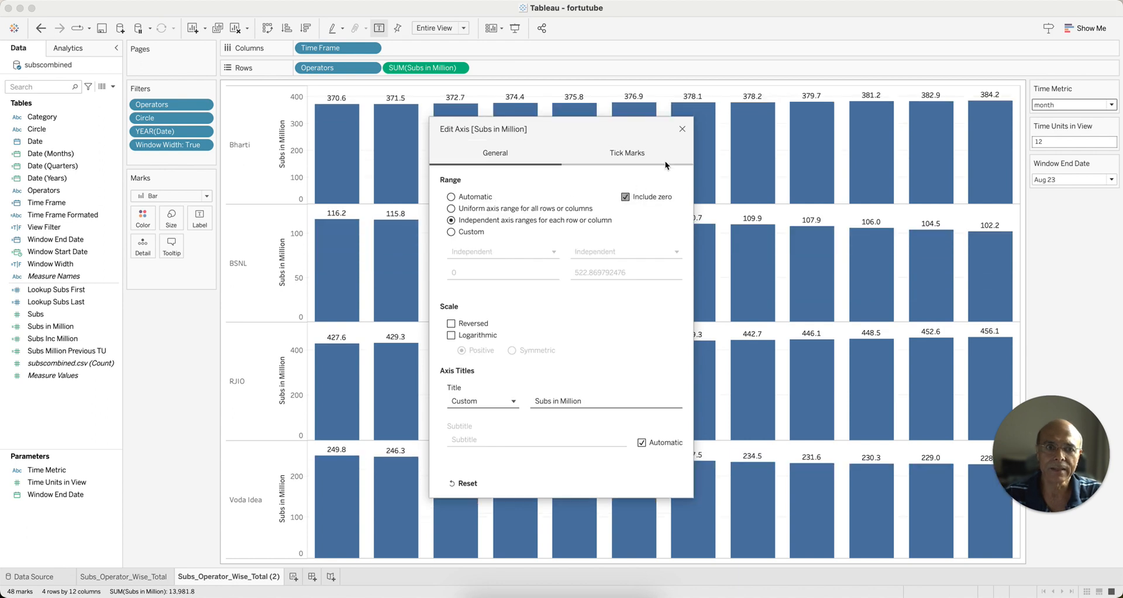
click(683, 130)
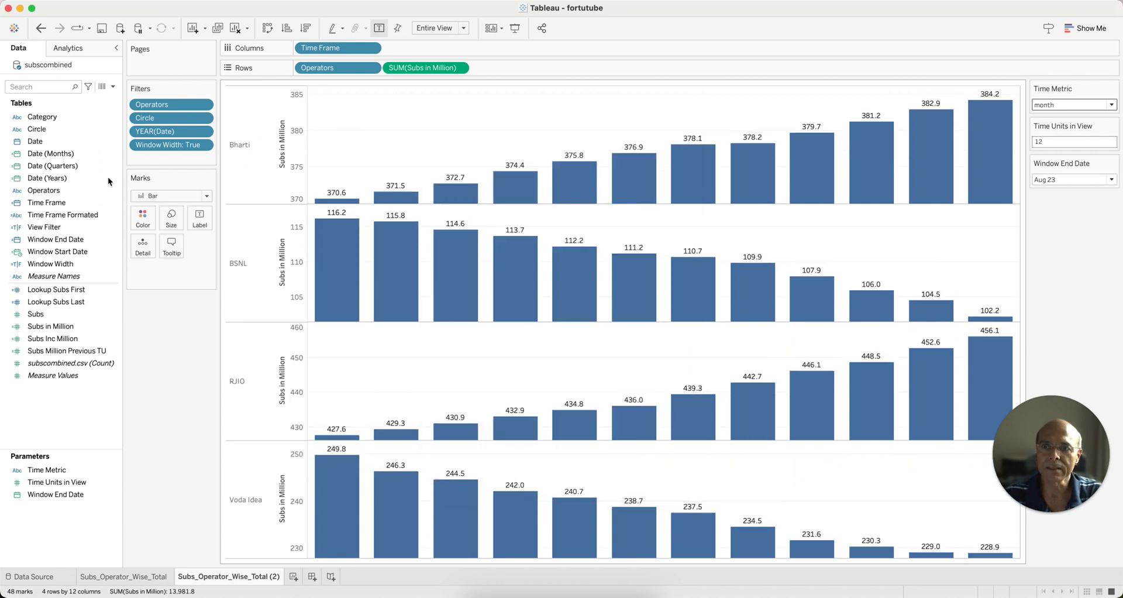
Step: Color the bars by Operators and hide the Subs in Million axis header
drag(51, 190, 143, 220)
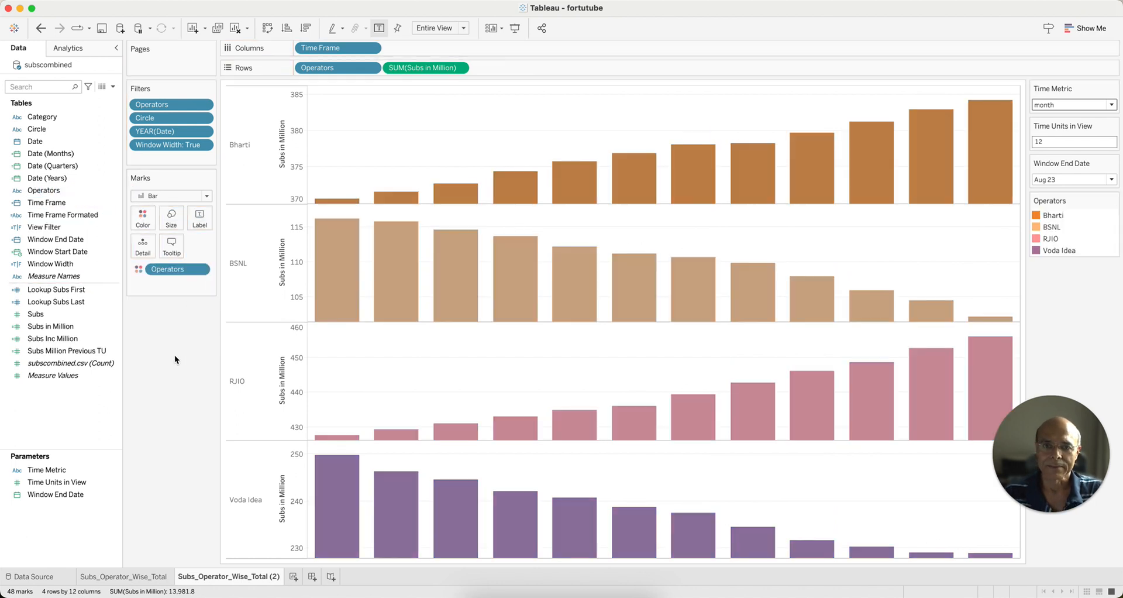
right_click(289, 143)
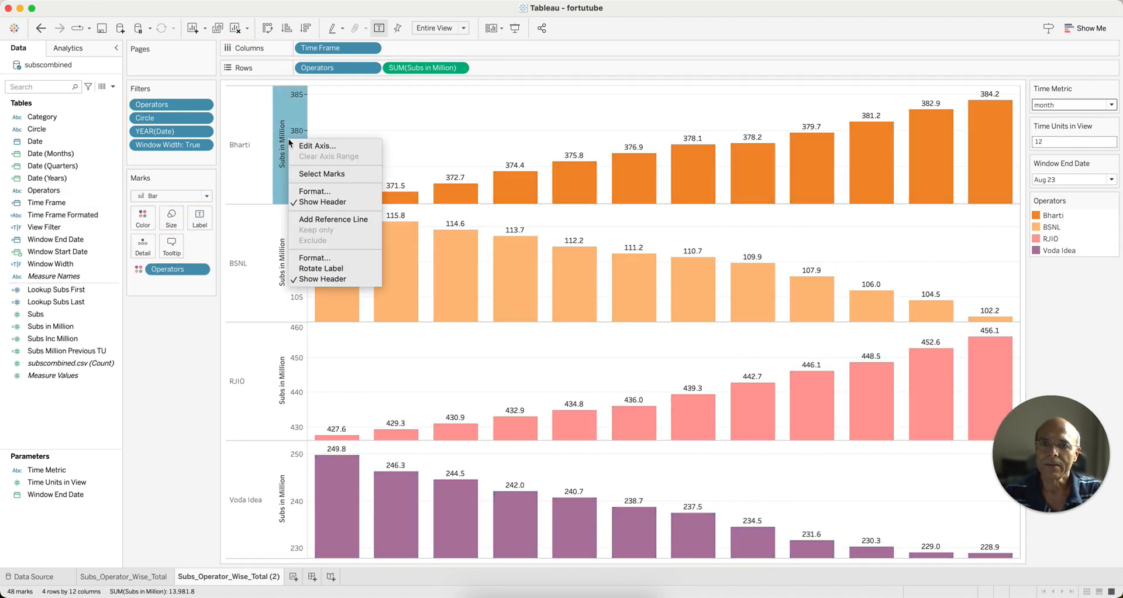
click(315, 199)
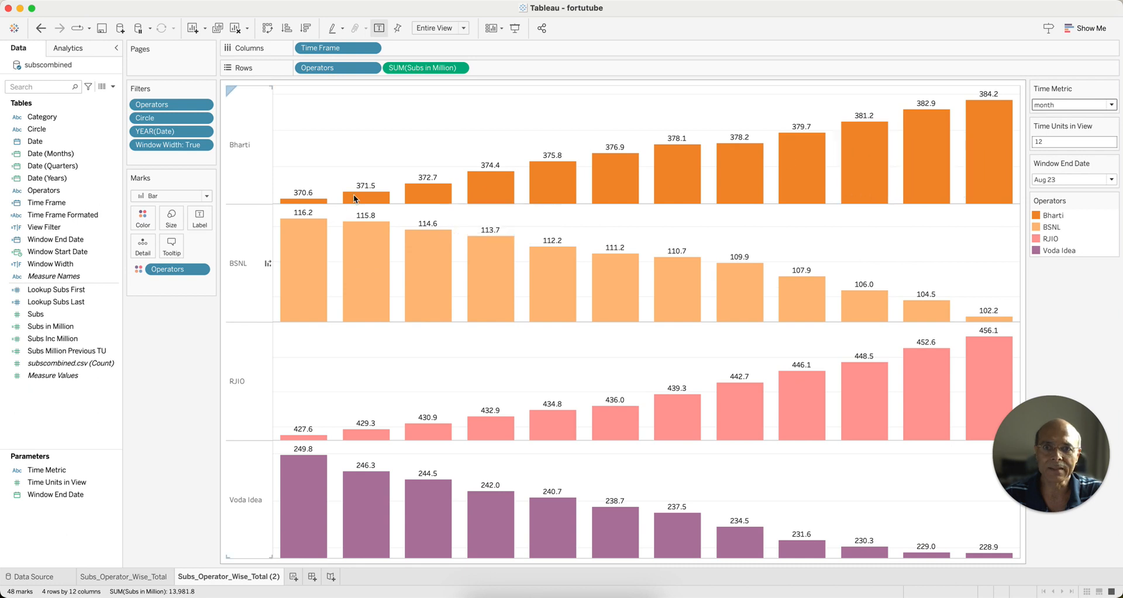
Step: View the operator-wise chart with the Time Metric parameter set to quarter, and return it to month
click(1110, 105)
click(1054, 127)
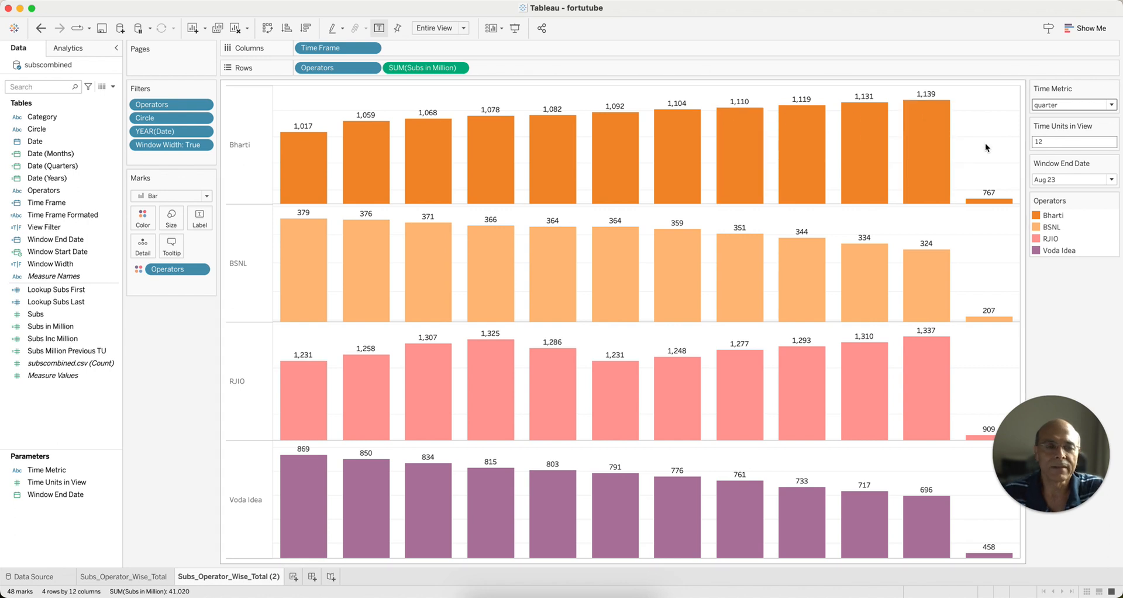
click(1093, 104)
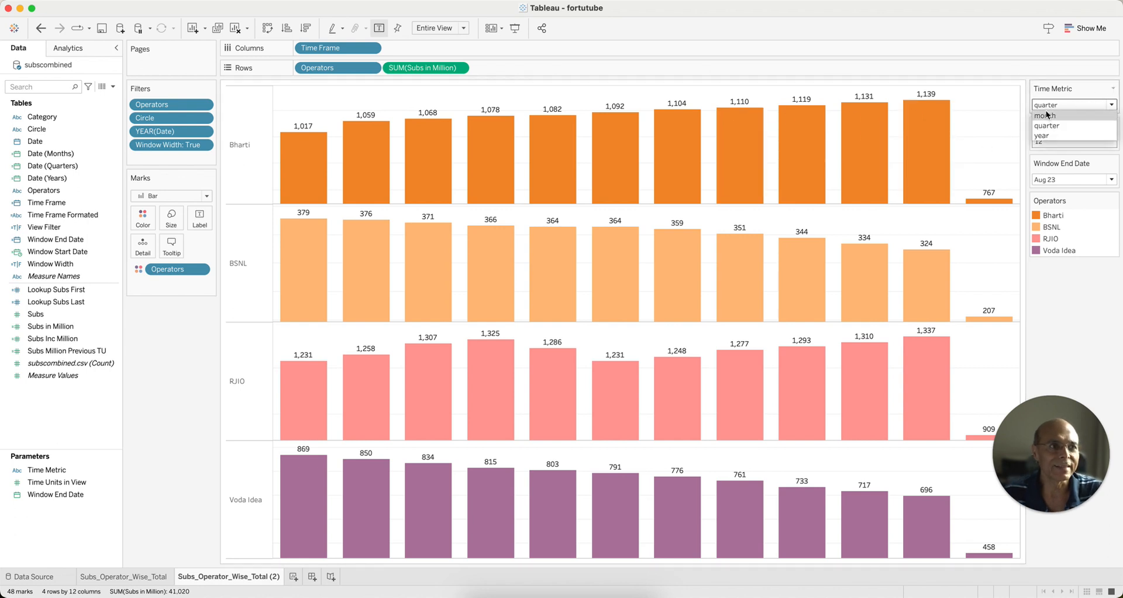
click(1048, 115)
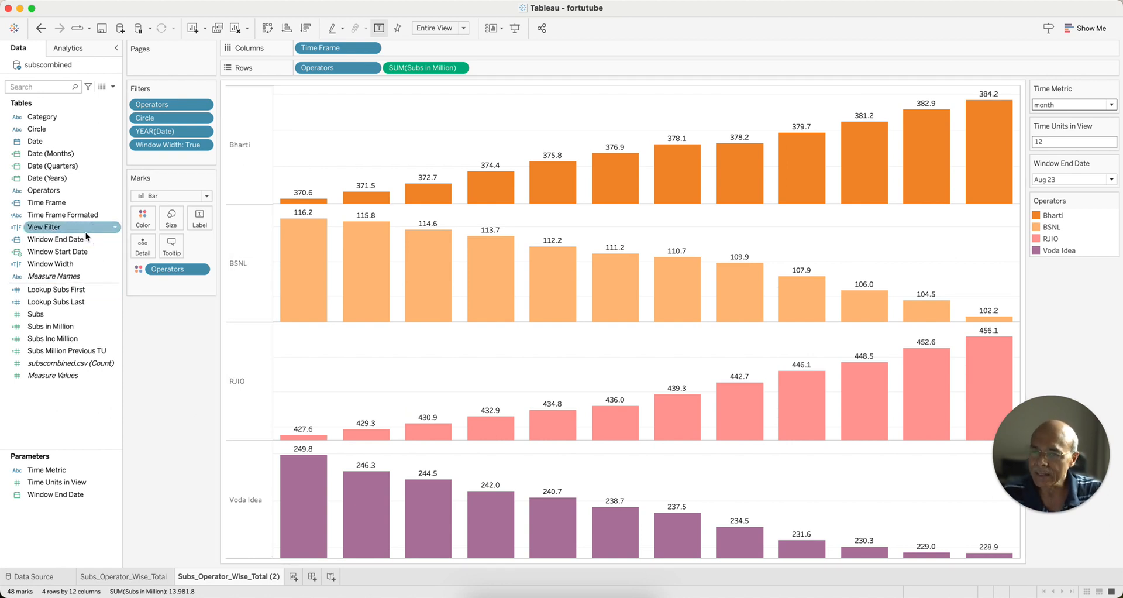
Step: Review the View Filter calculated field's year, month and quarter cases, and close its formula
right_click(69, 227)
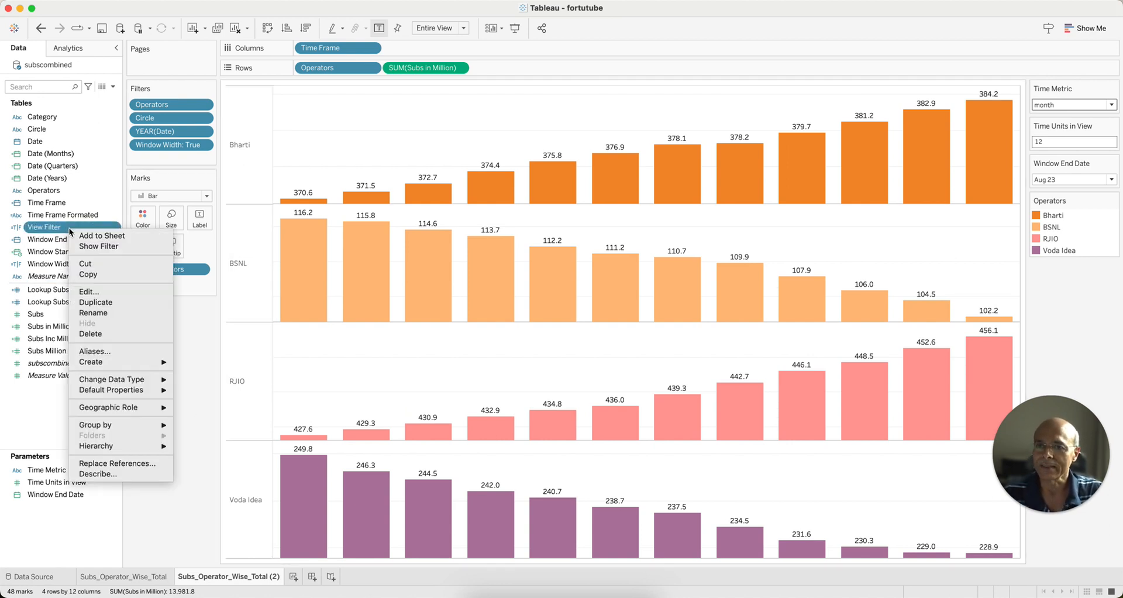
click(90, 291)
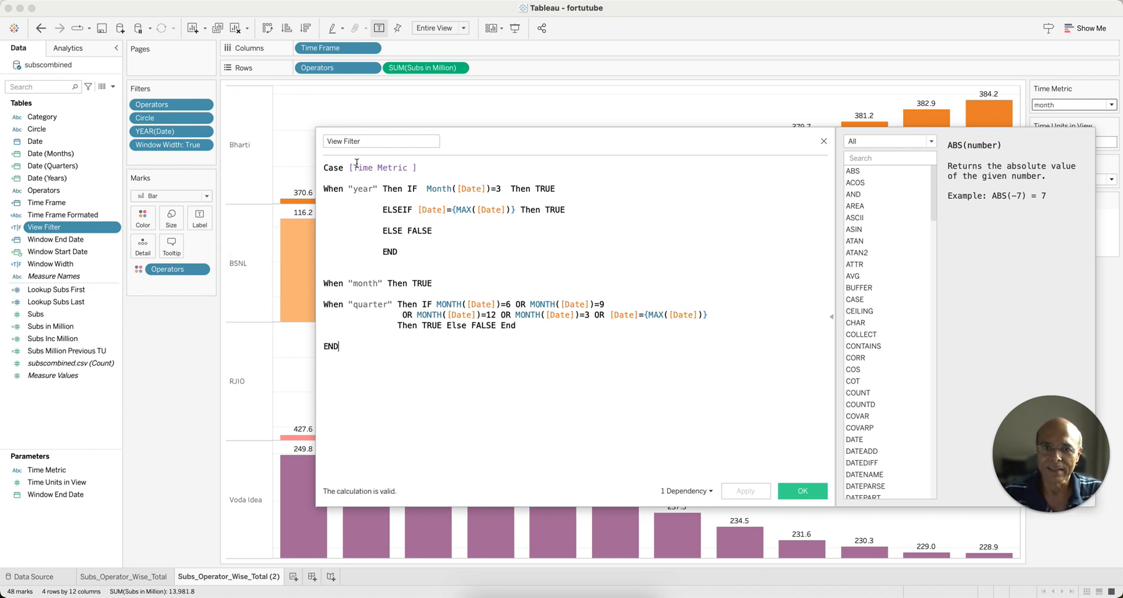
click(58, 495)
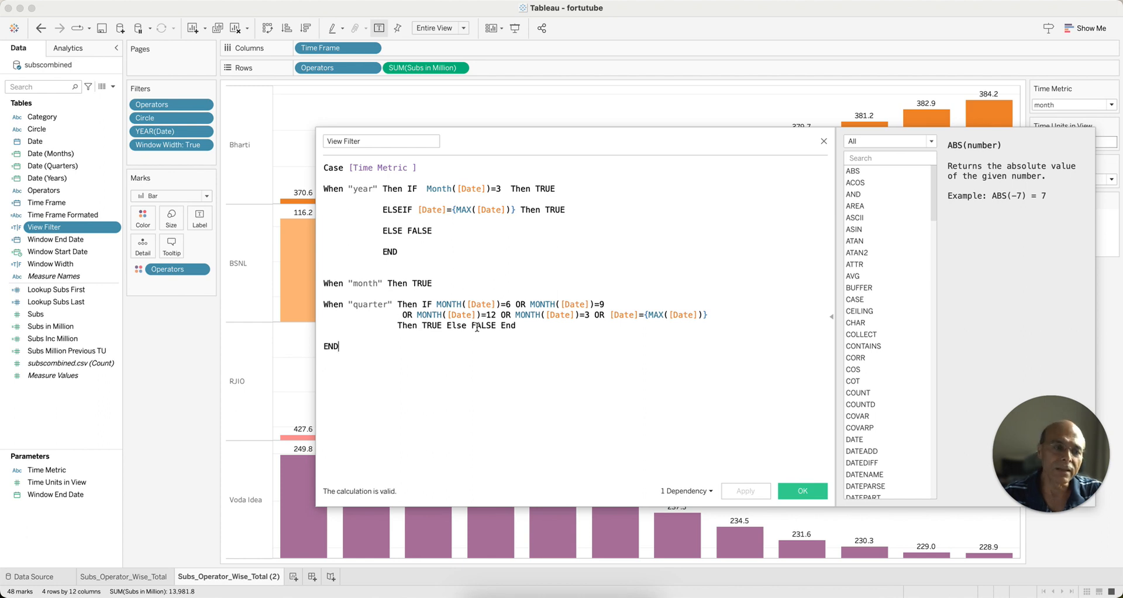
click(817, 493)
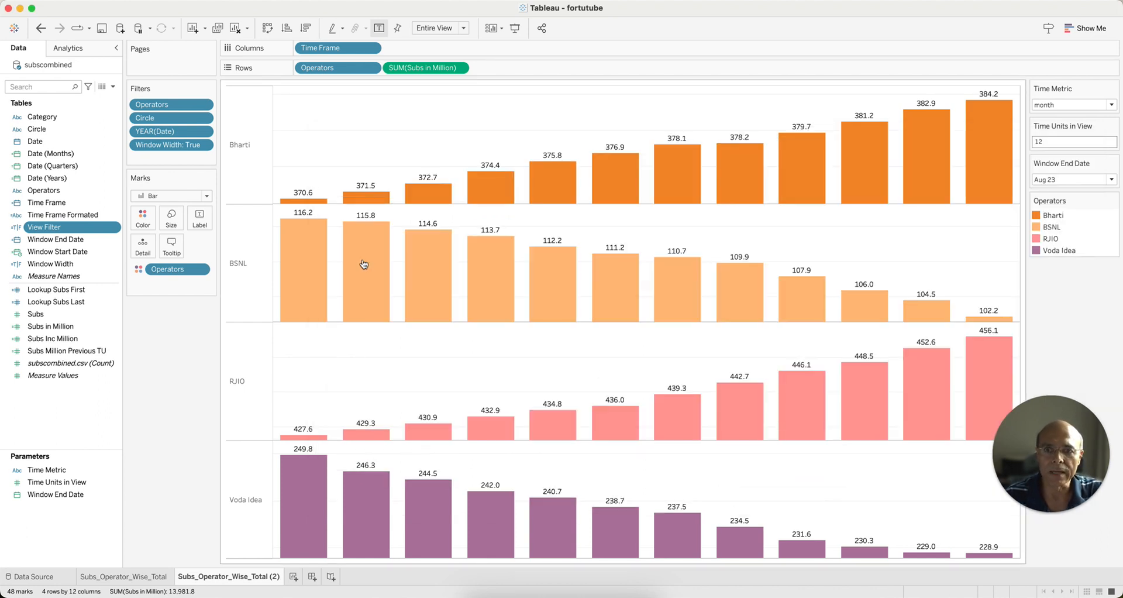
Step: Try to add the View Filter field as a filter with True selected
drag(50, 231, 146, 159)
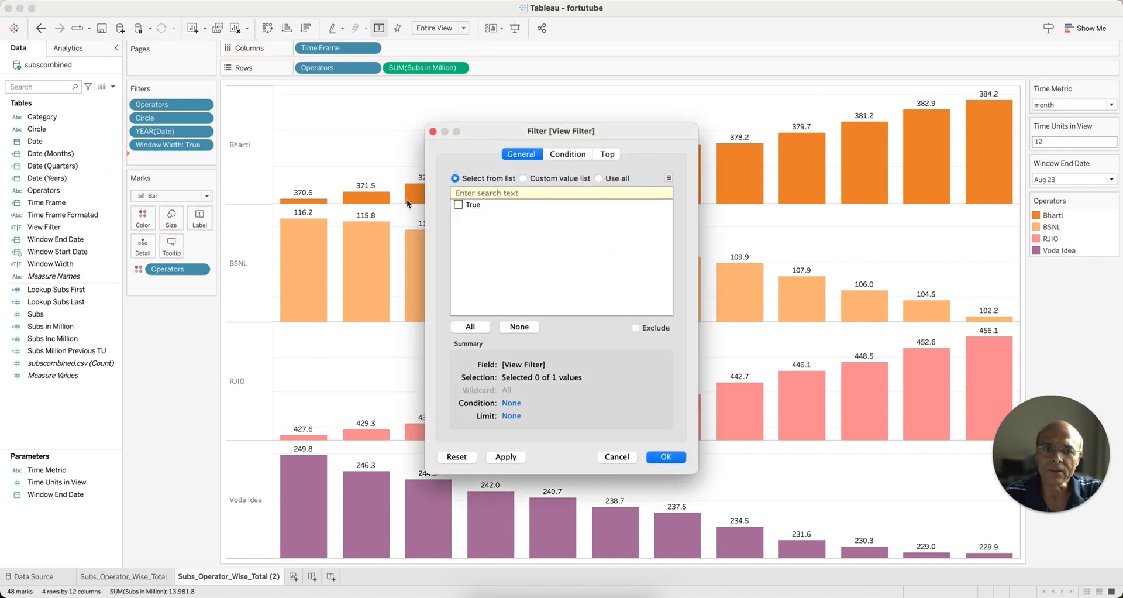
click(458, 205)
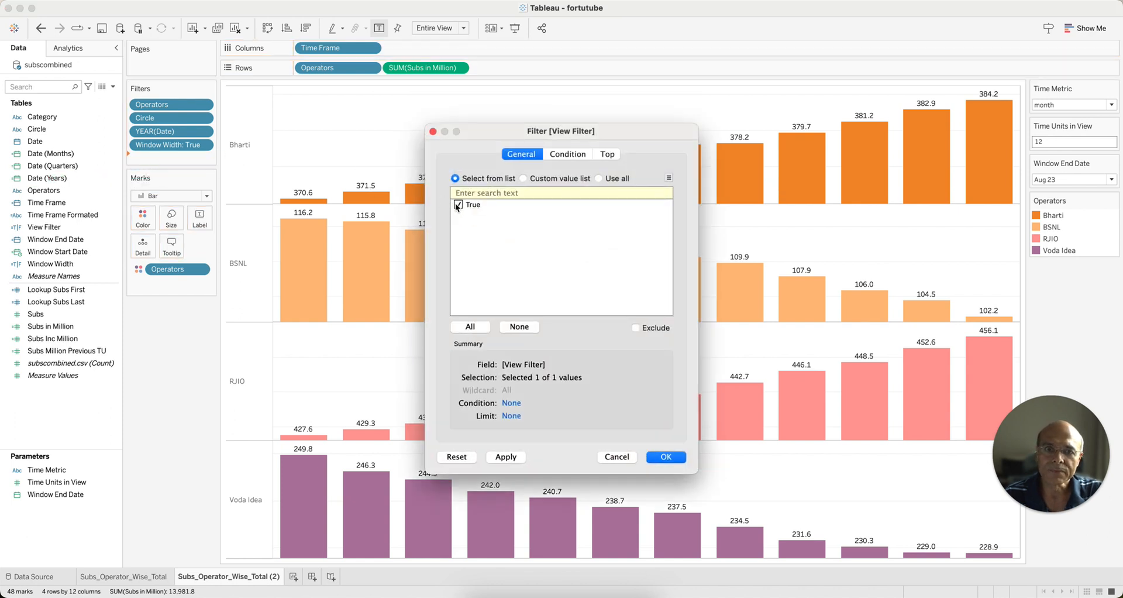
click(672, 455)
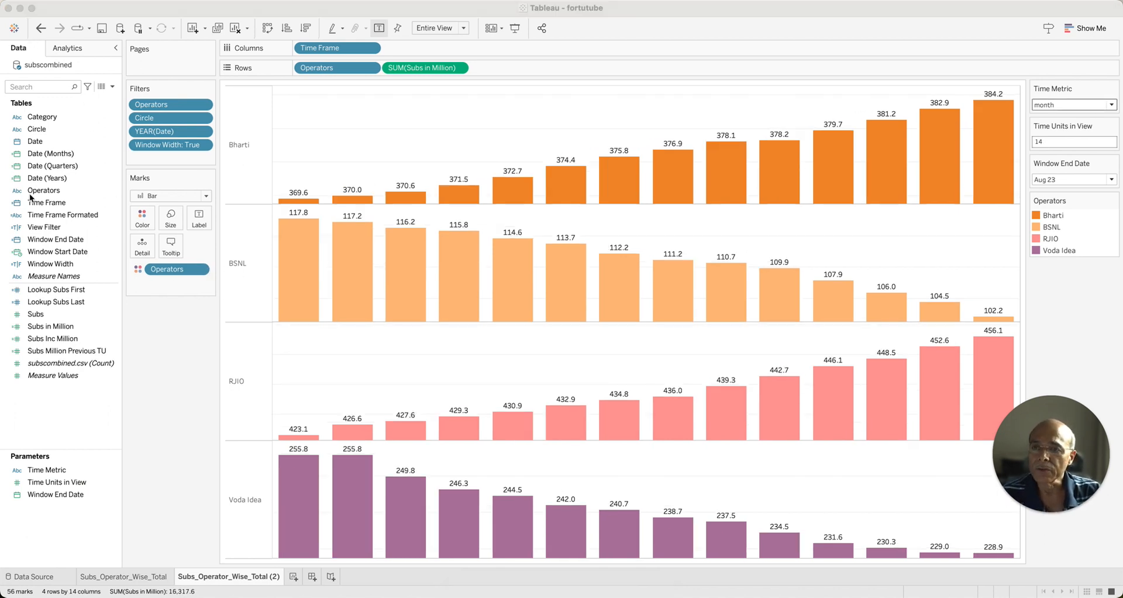
Step: Filter the view by the View Filter field, keeping only True
click(44, 226)
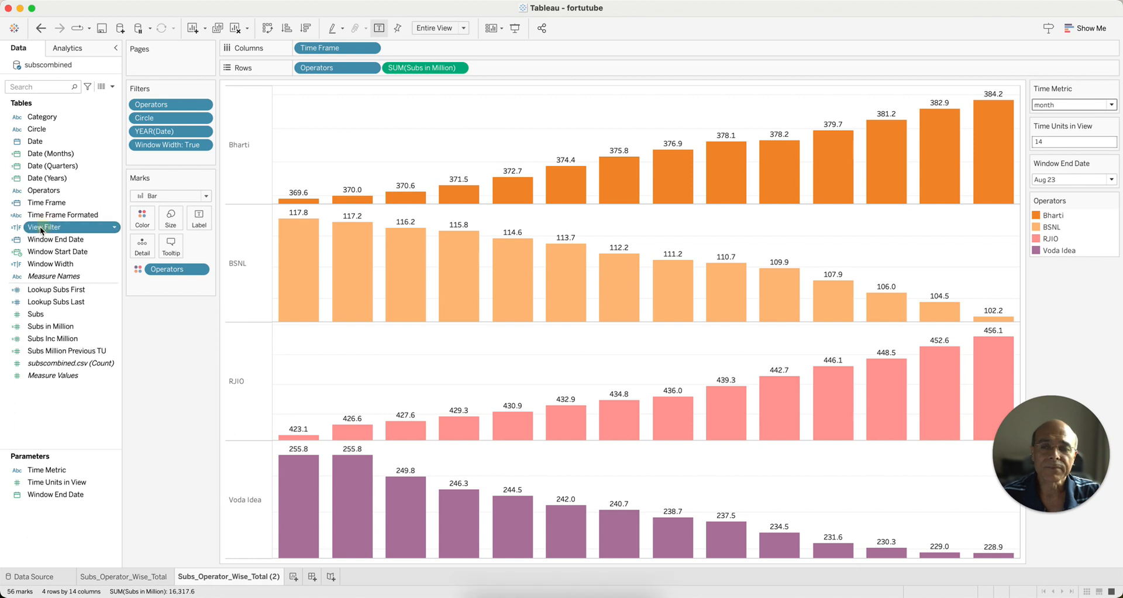
drag(40, 227, 149, 160)
click(458, 203)
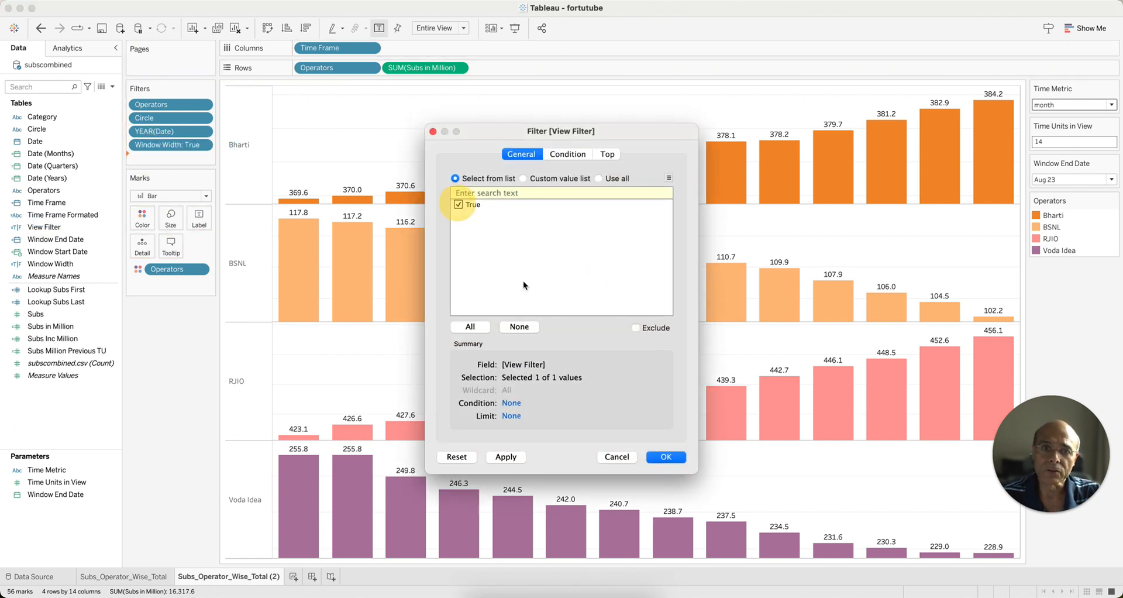
click(665, 456)
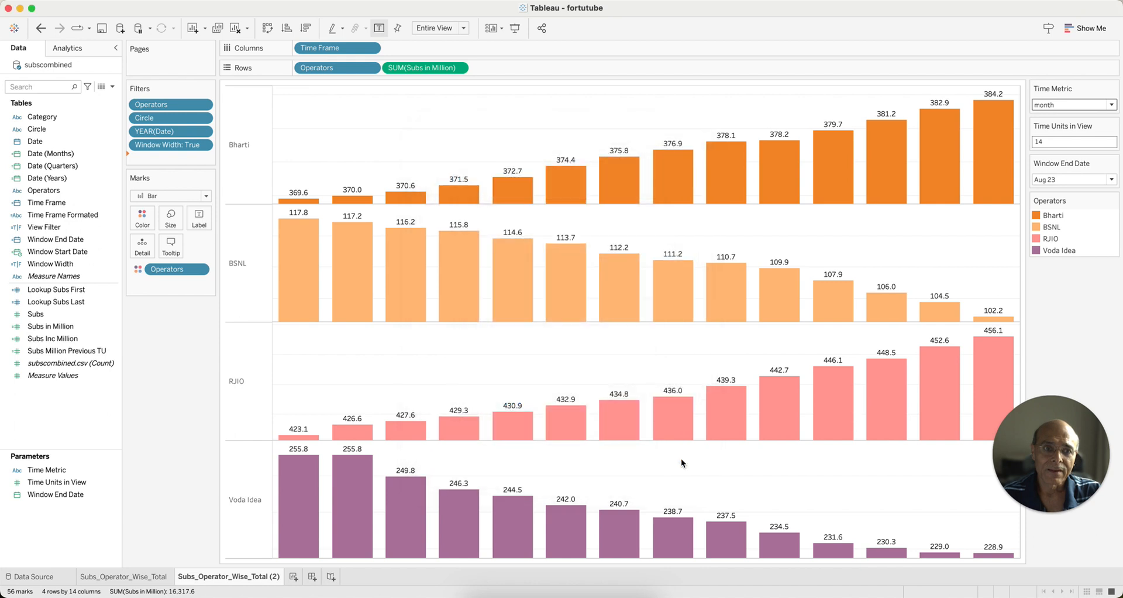
Step: Set the Time Metric parameter to quarter and show the Time Frame header on the chart
click(1071, 105)
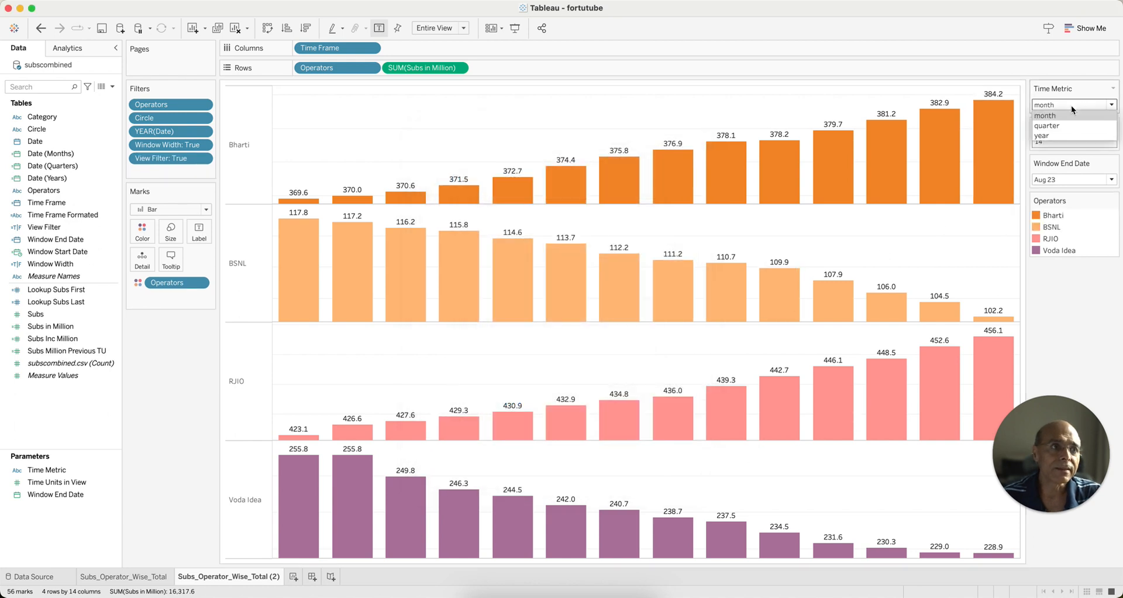
click(1059, 126)
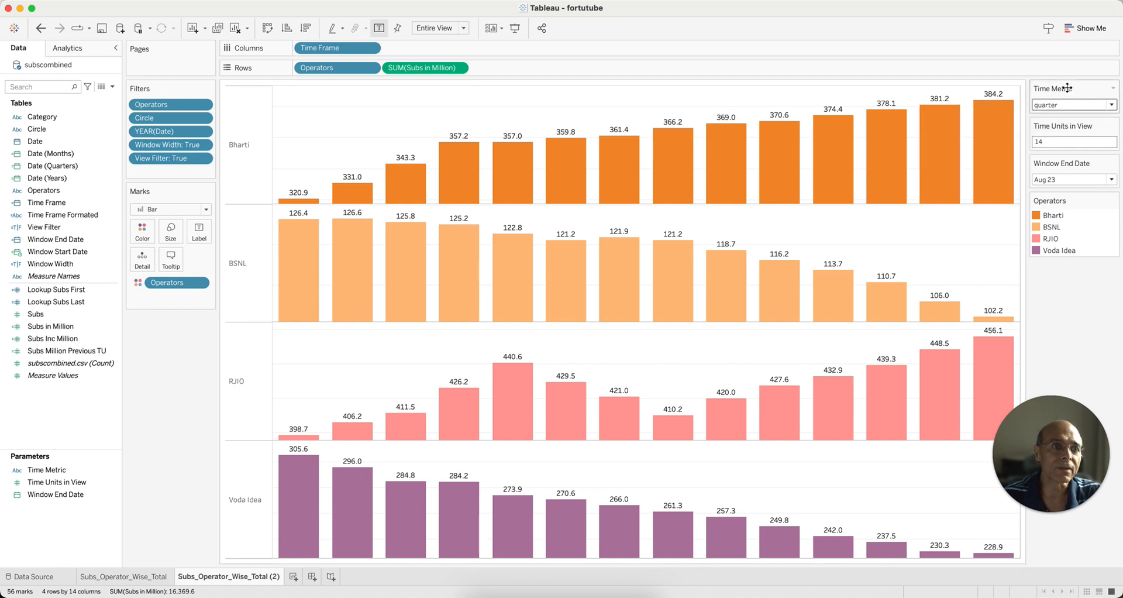
right_click(349, 48)
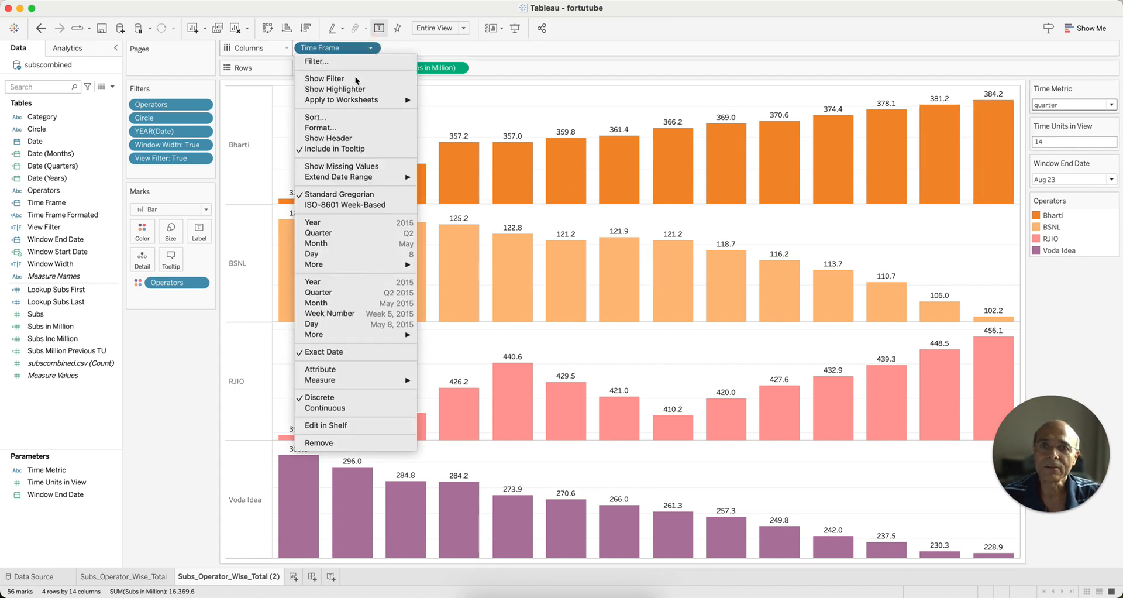
click(342, 139)
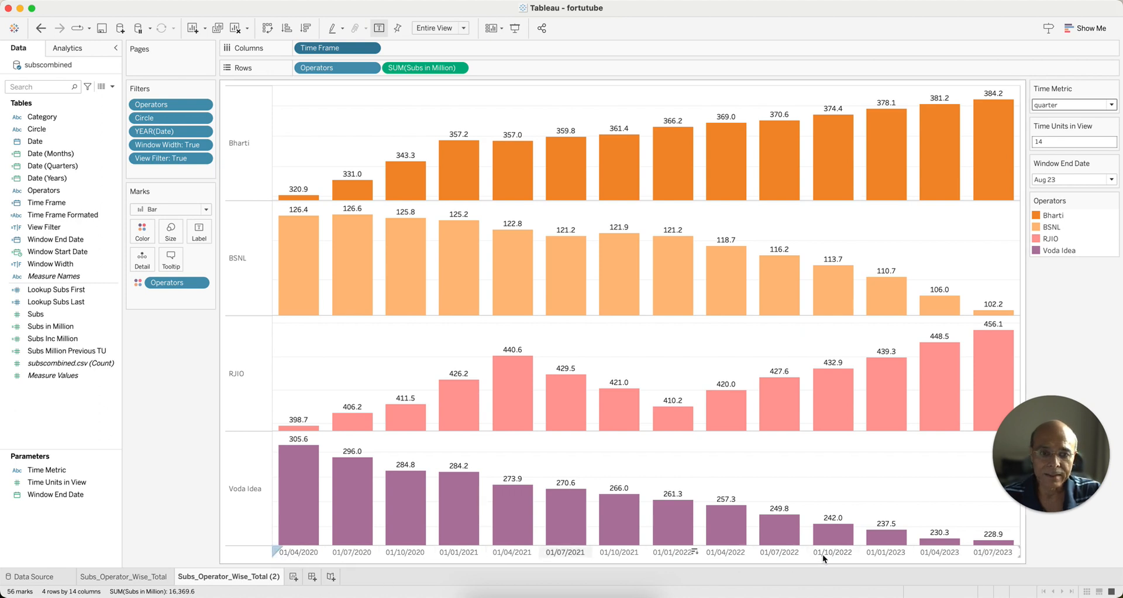
Step: Check the date labels with the Time Metric parameter set to month, and return it to quarter
click(1104, 110)
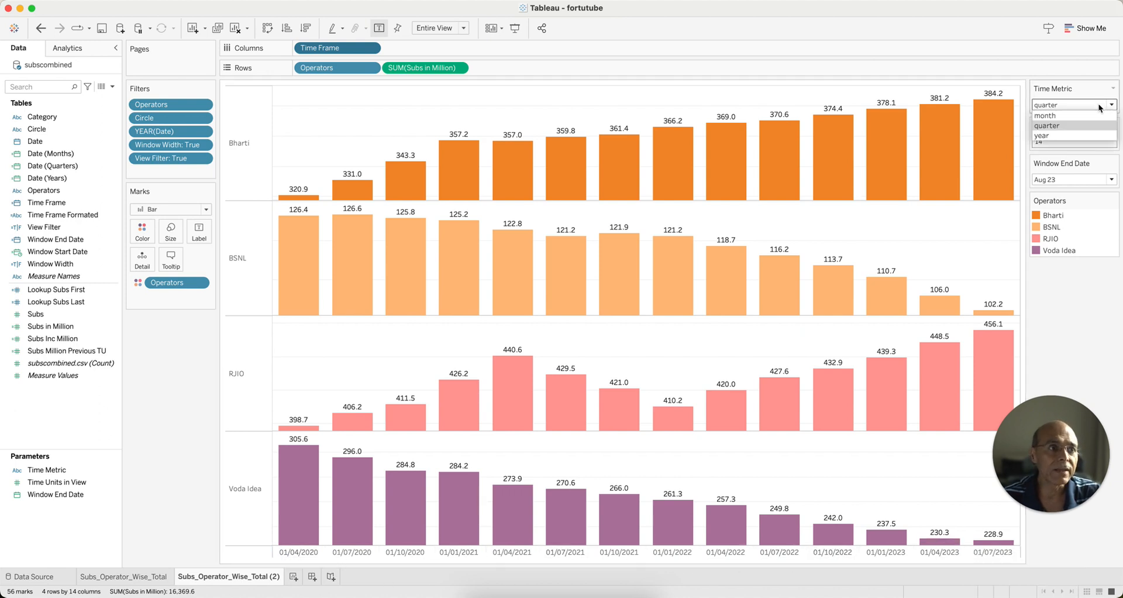
click(1075, 115)
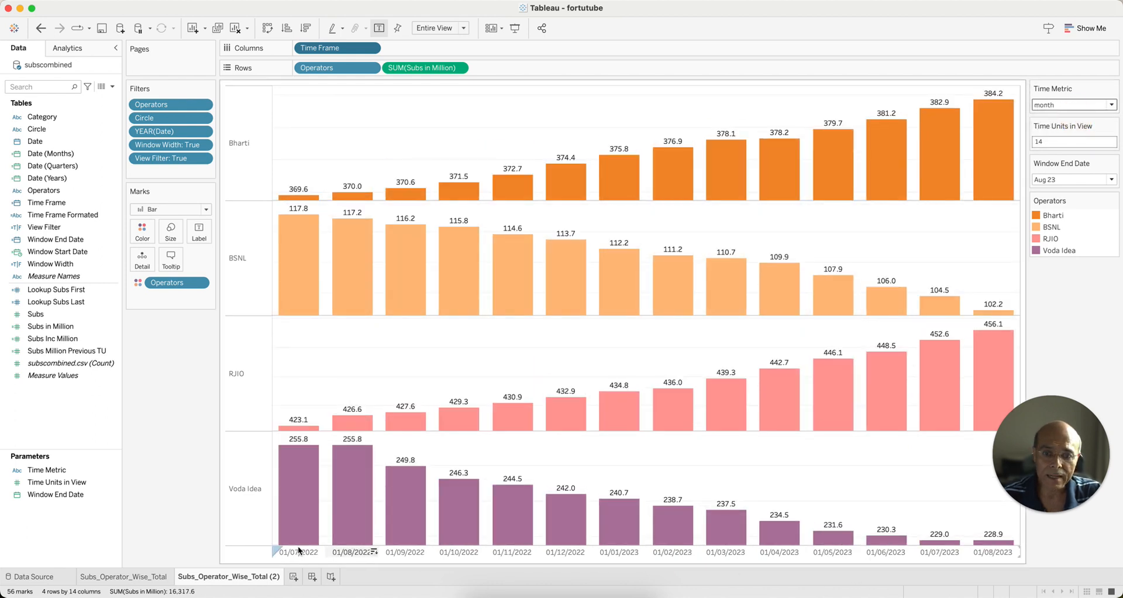
mouse_move(977, 128)
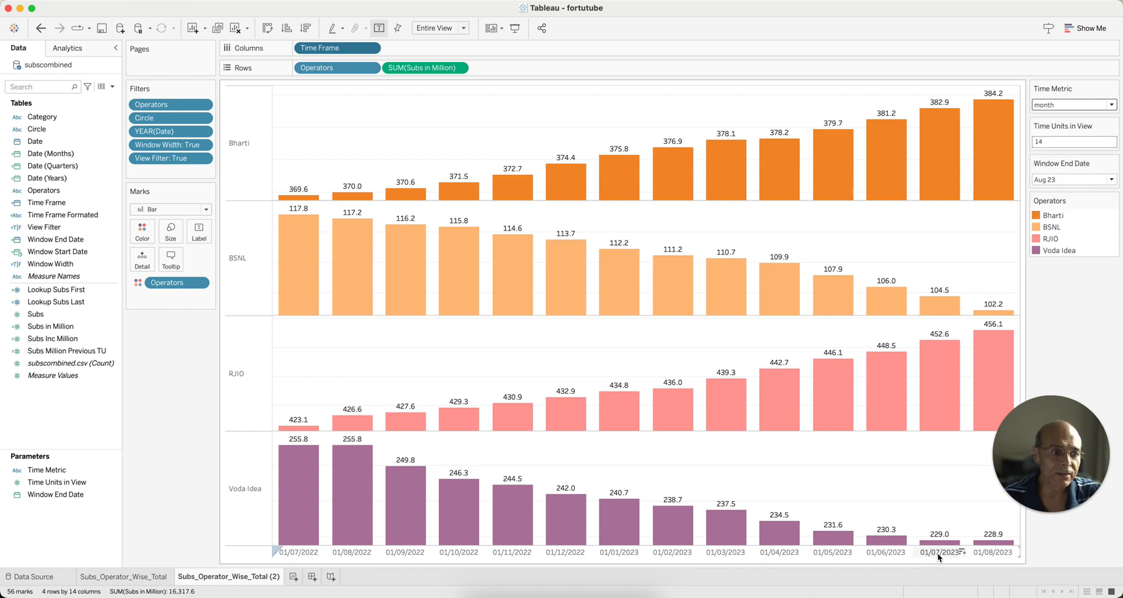
click(1056, 104)
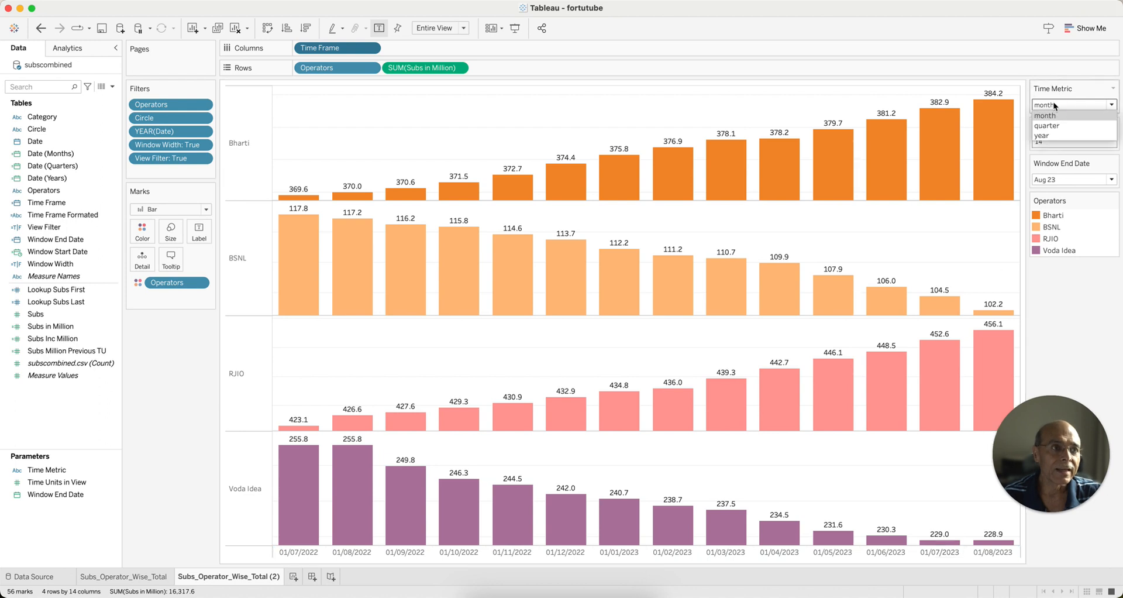
click(1053, 125)
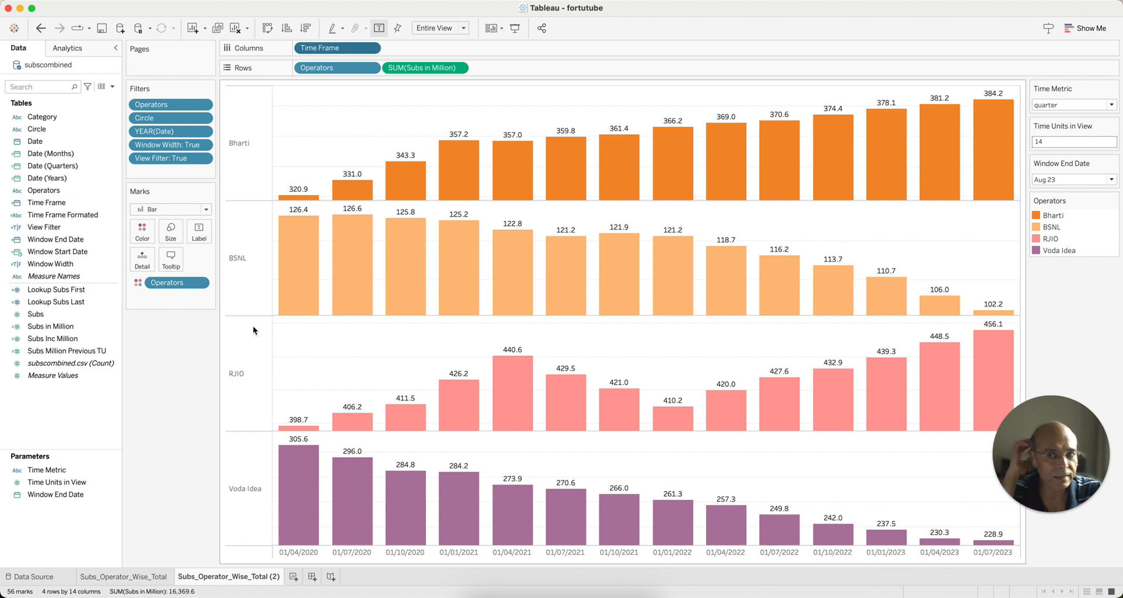
Step: Open the View Filter calculated field to review its year, month and quarter conditions, and close the editor
right_click(50, 227)
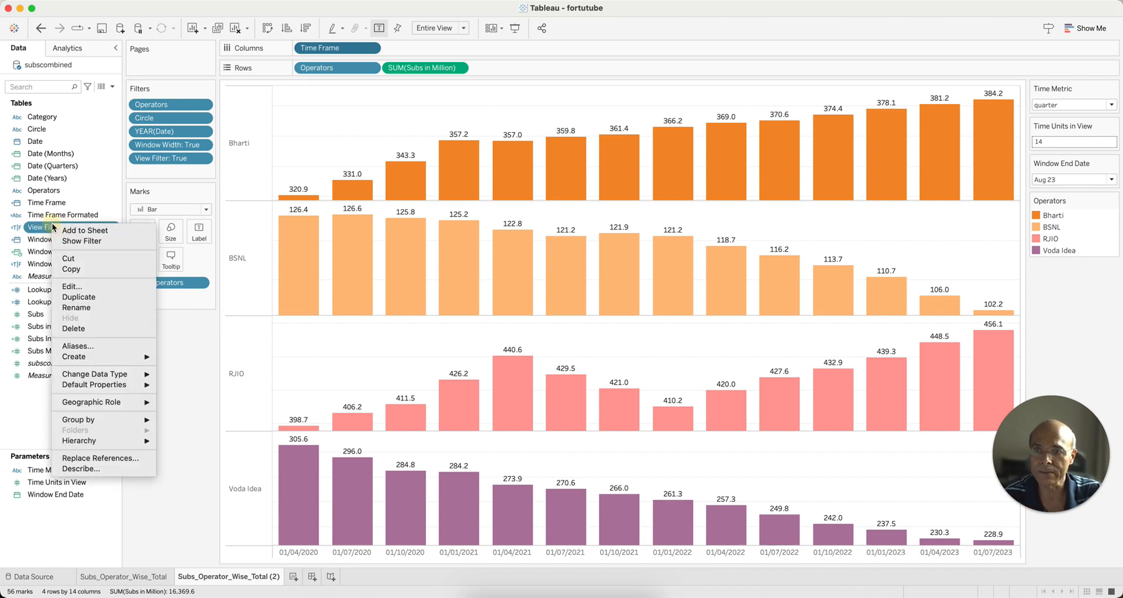
click(83, 287)
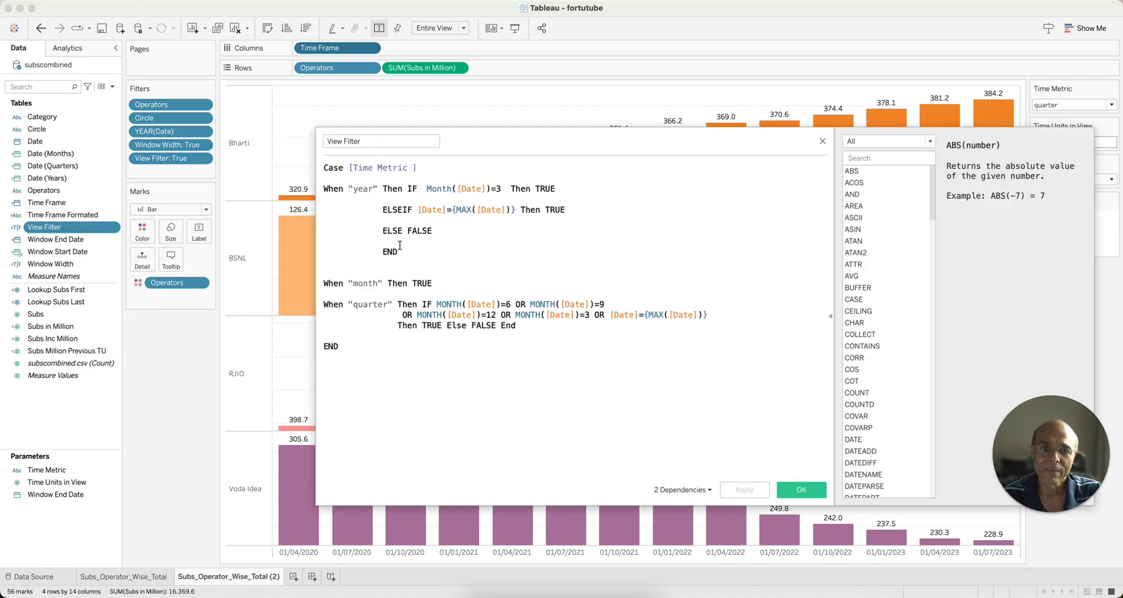
click(823, 141)
Step: Check the chart with the Time Metric parameter set to year, and return it to quarter
click(1110, 104)
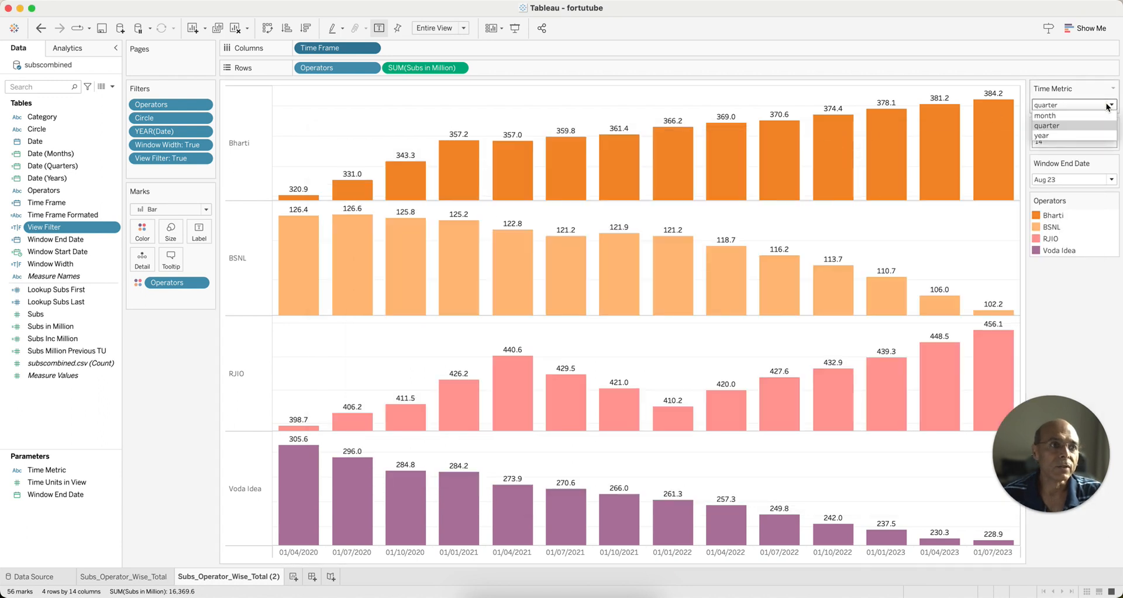
click(1045, 133)
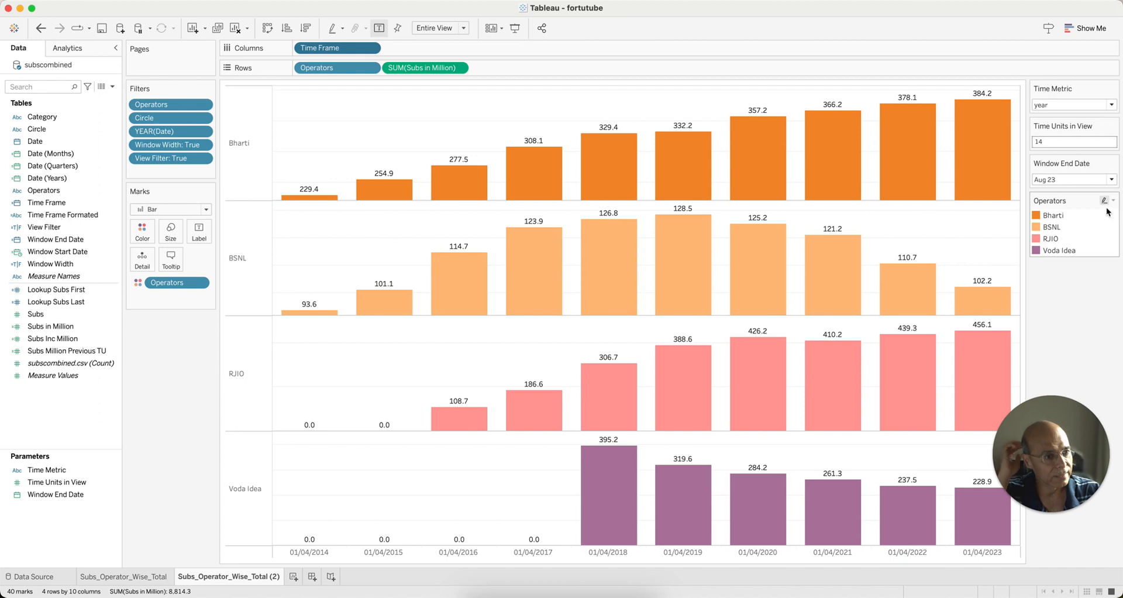
drag(1026, 415, 182, 367)
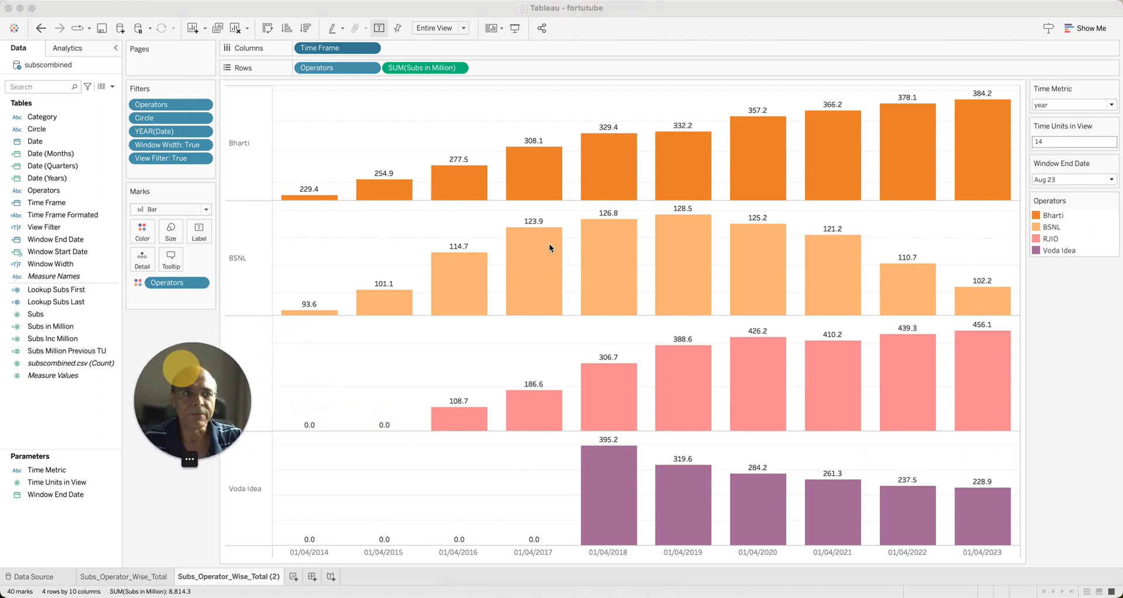
click(1113, 105)
click(1075, 124)
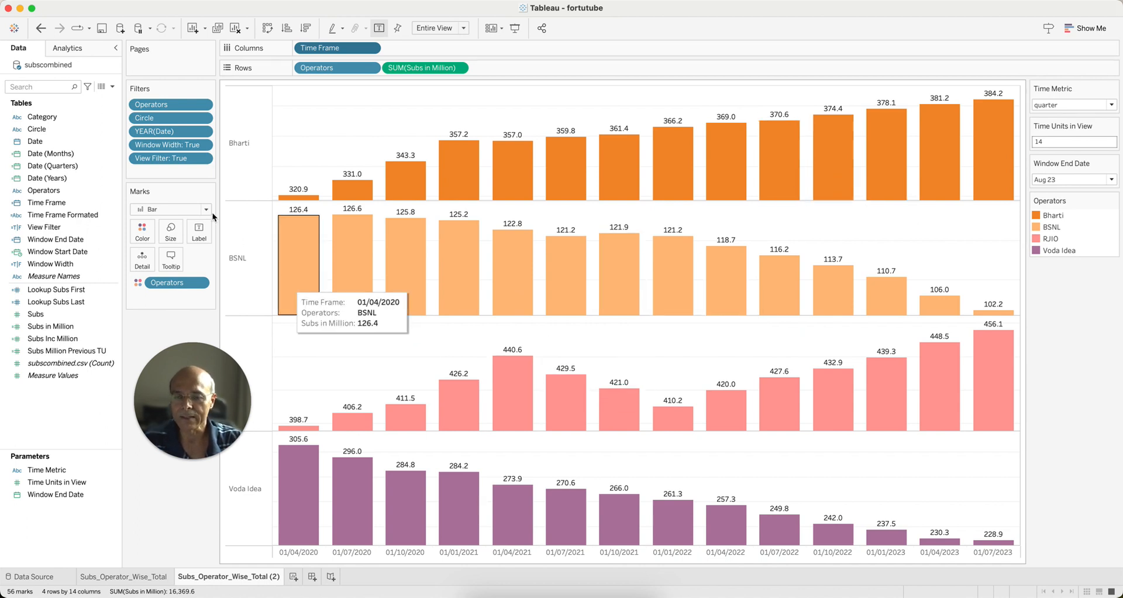
mouse_move(180, 381)
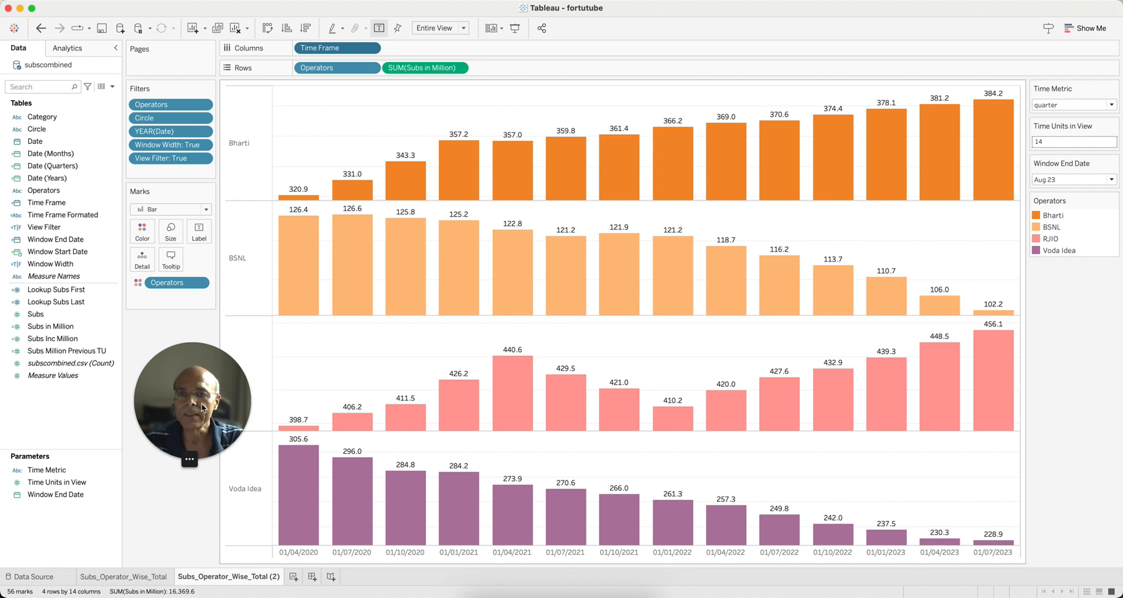
mouse_move(207, 461)
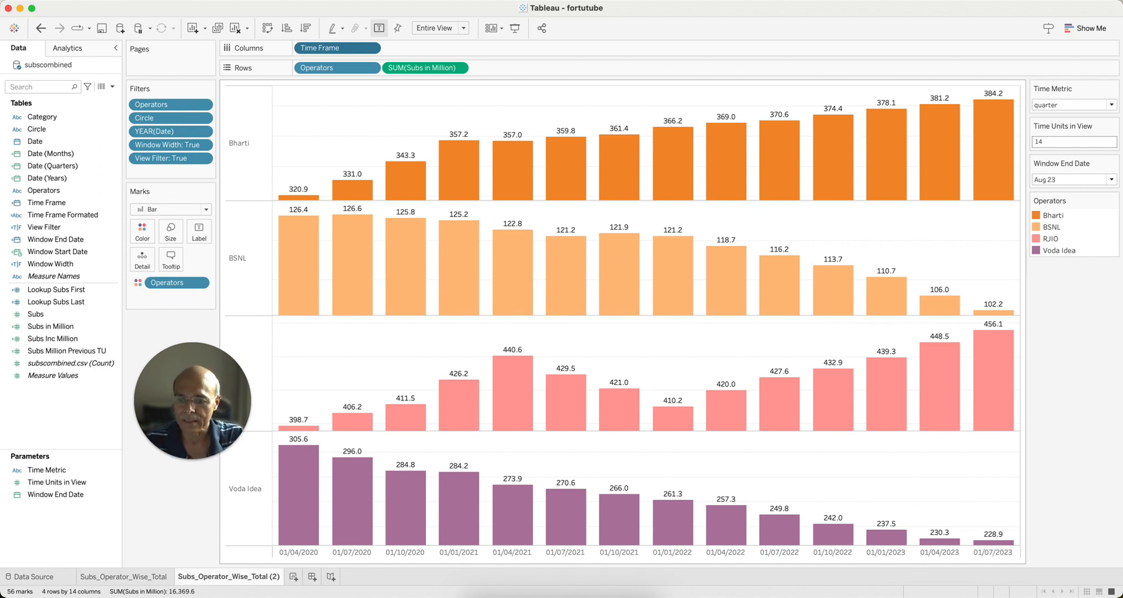